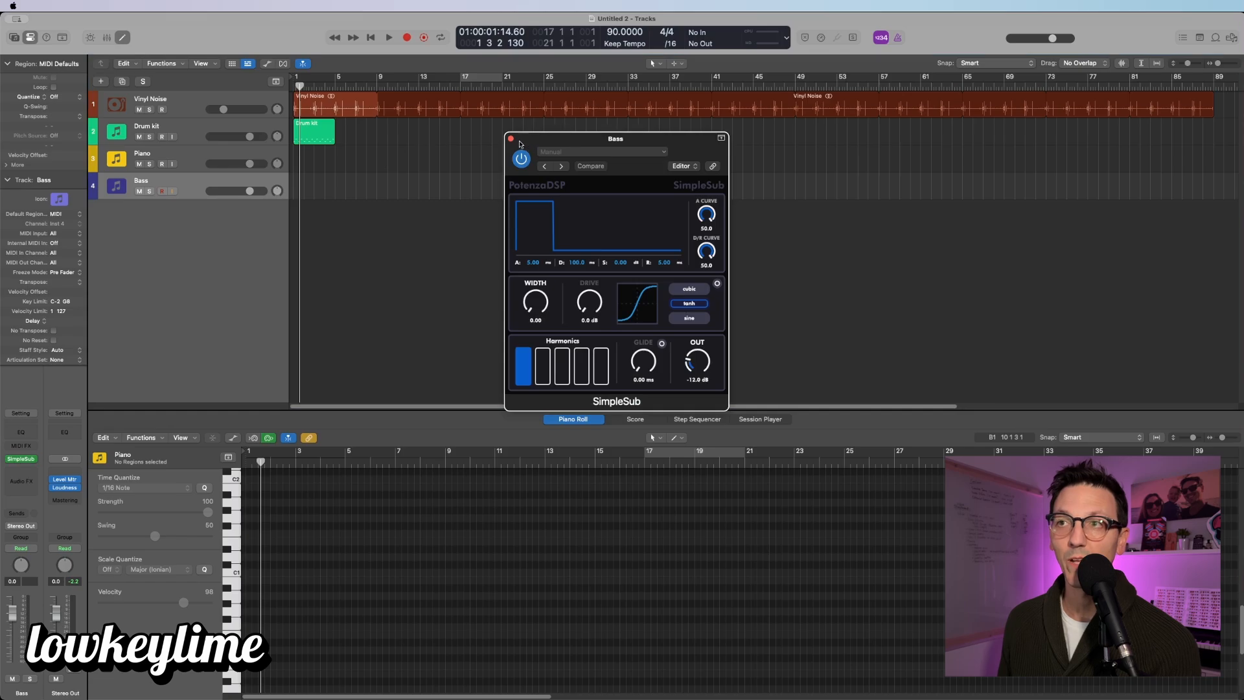
Step: Close SimpleSub and keep Region Color 'As Track Color' and Track Color 'Auto-assign—96 Colors'
click(510, 139)
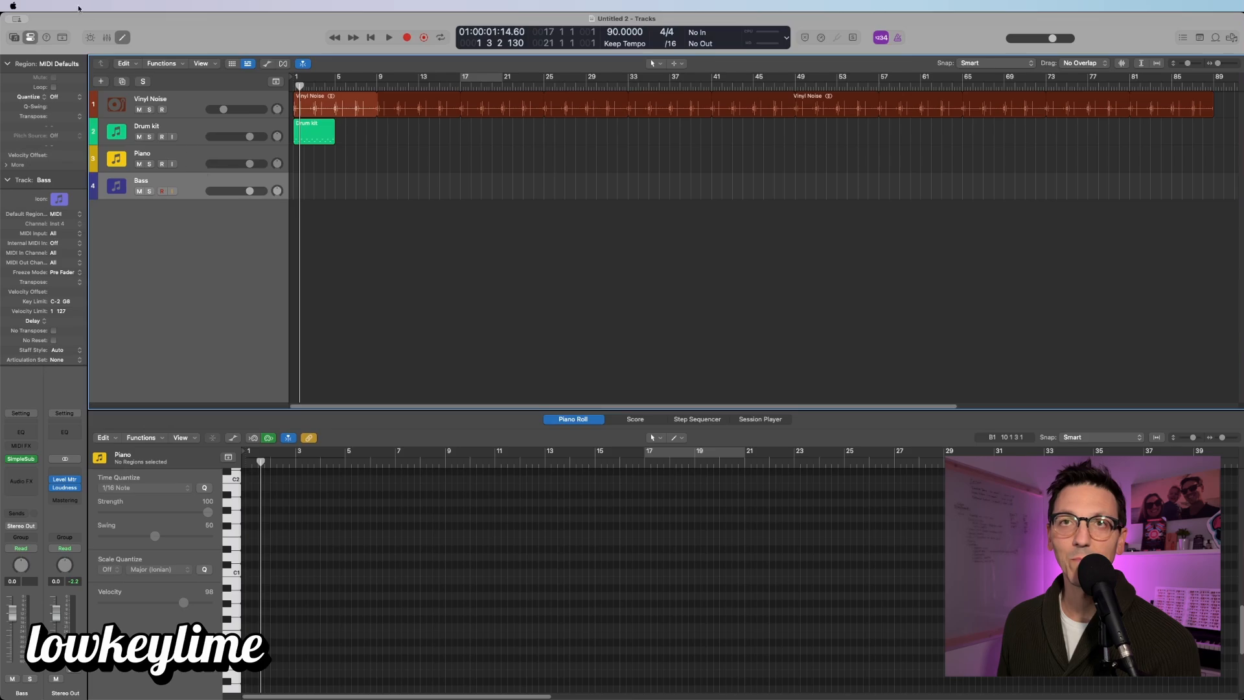
click(56, 3)
mouse_move(56, 35)
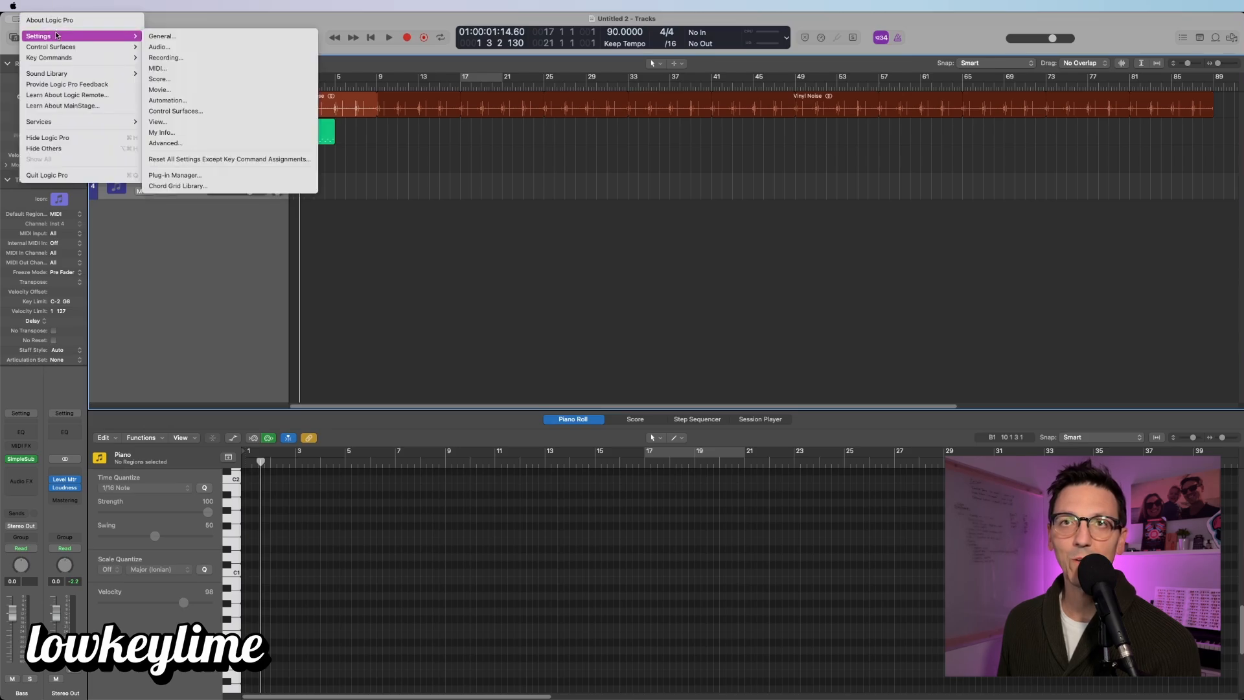
click(186, 122)
click(751, 243)
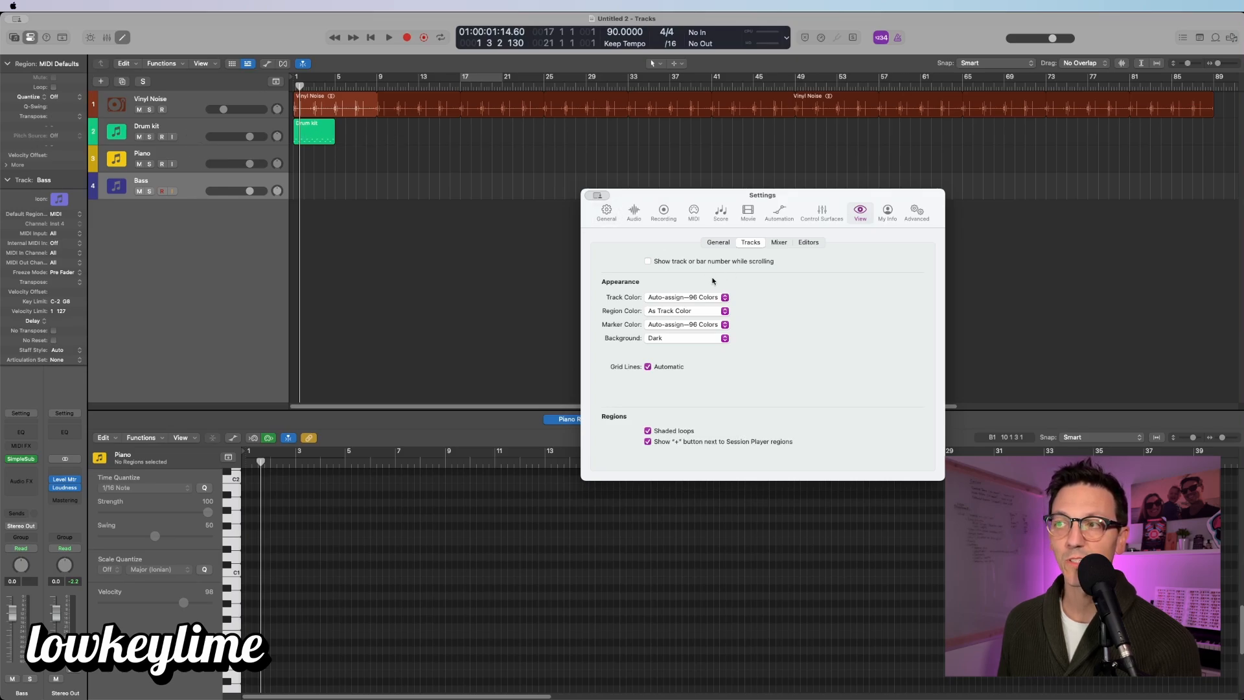
click(675, 312)
click(699, 313)
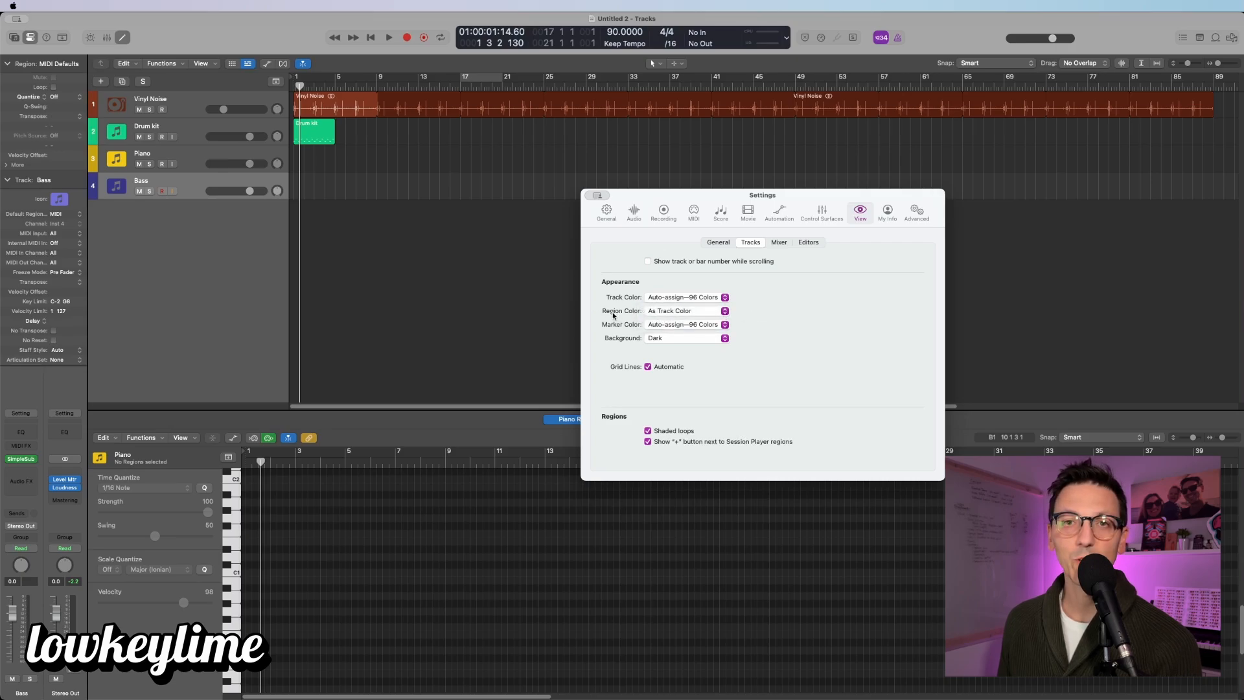
click(726, 298)
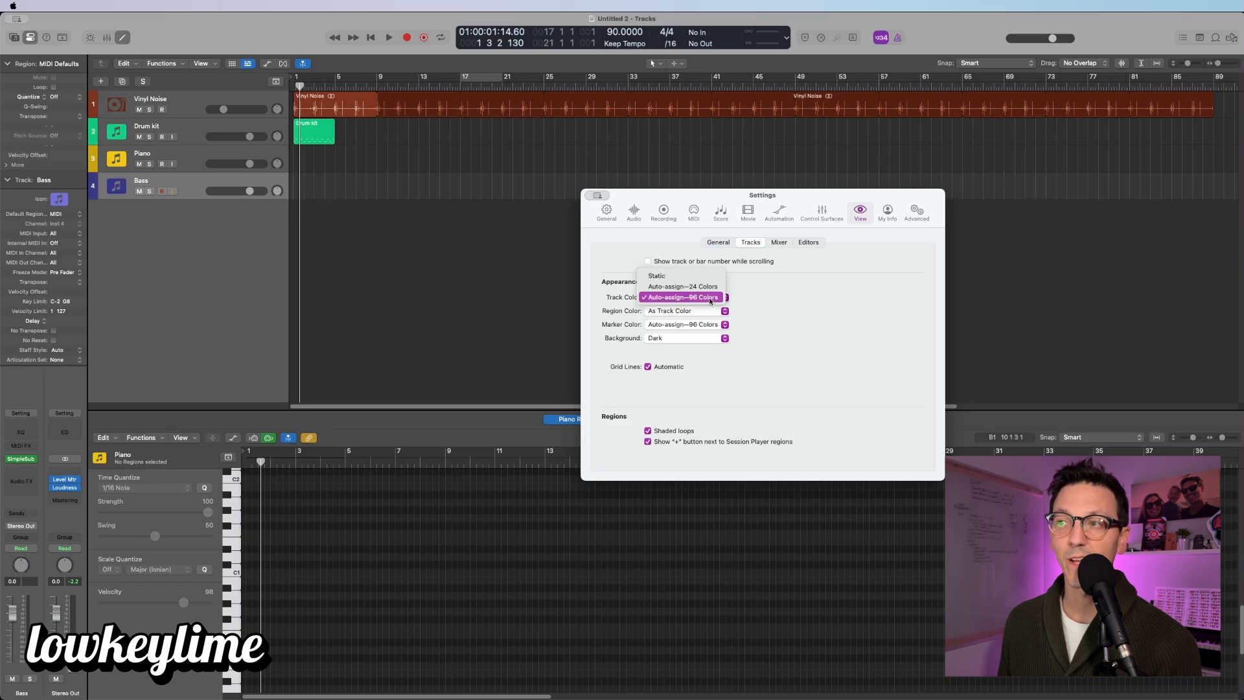
click(707, 298)
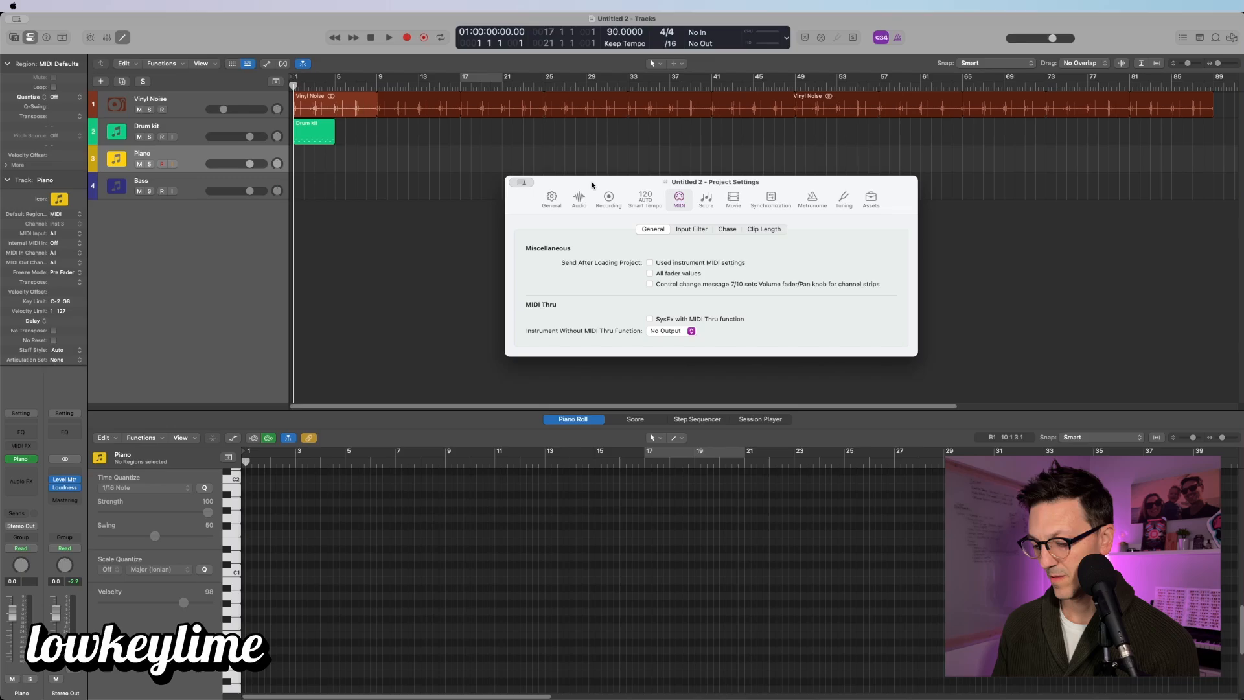
Step: Record a repeated three-note chord pattern onto the Piano track
key(r)
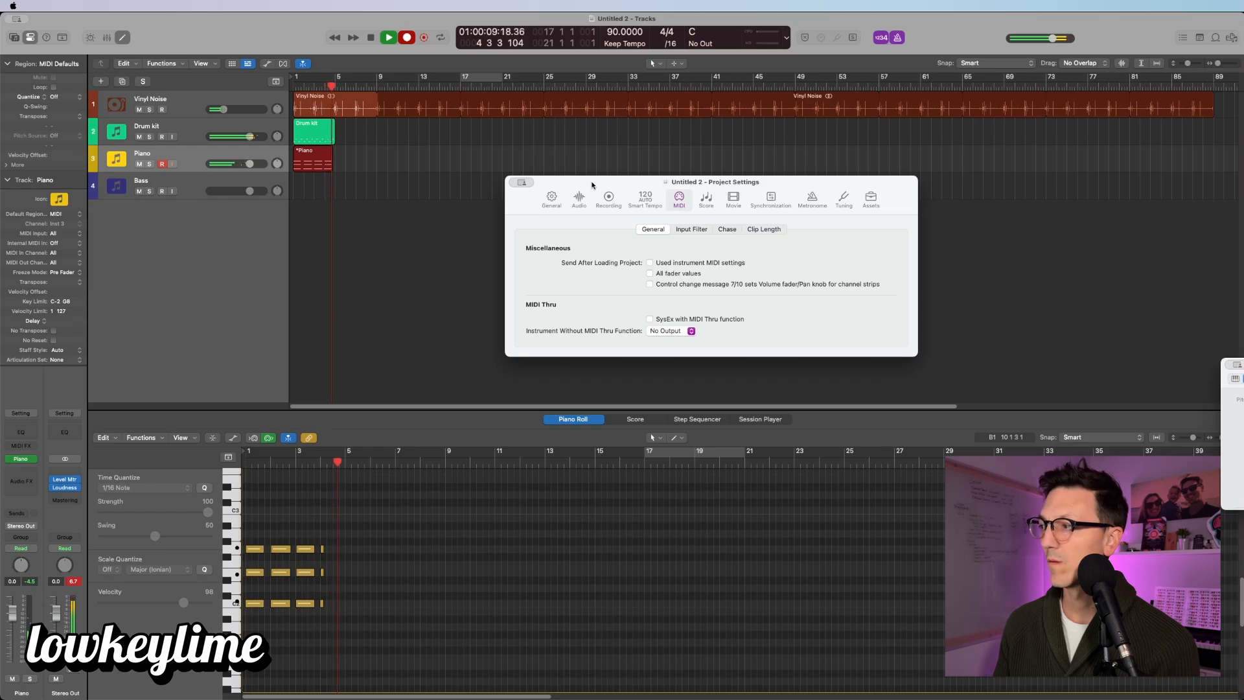
Step: Stop recording, keeping the four-bar Piano chord region
key(space)
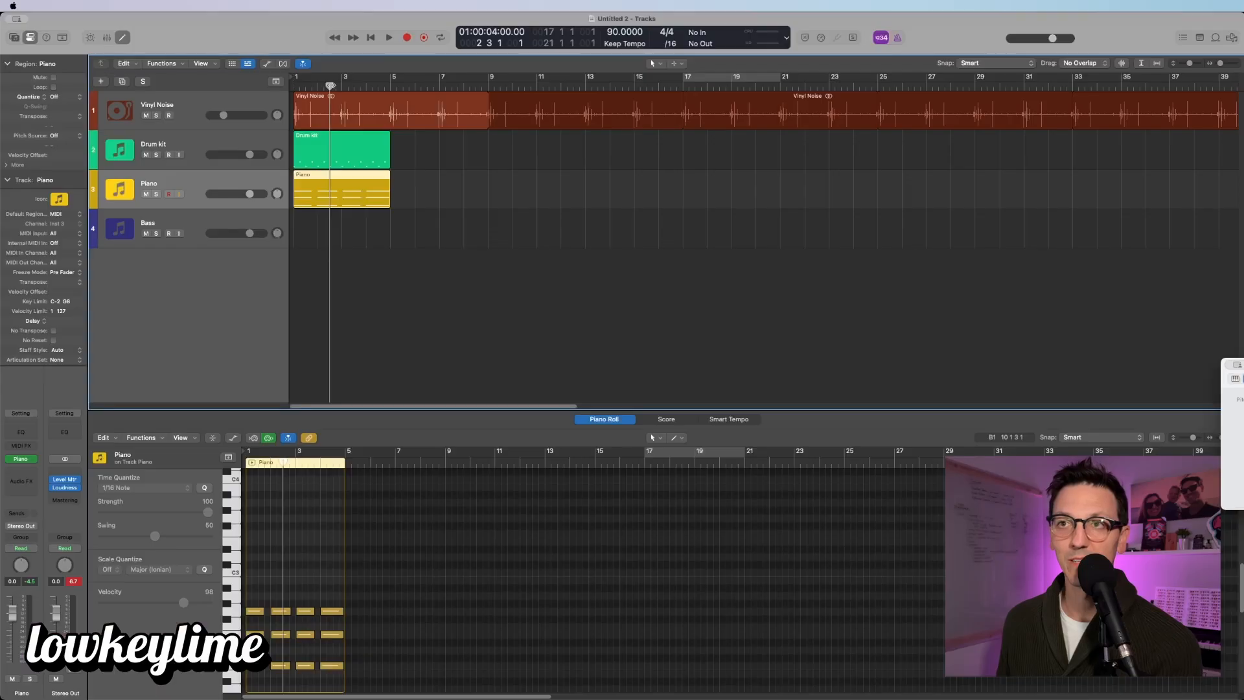
key(Return)
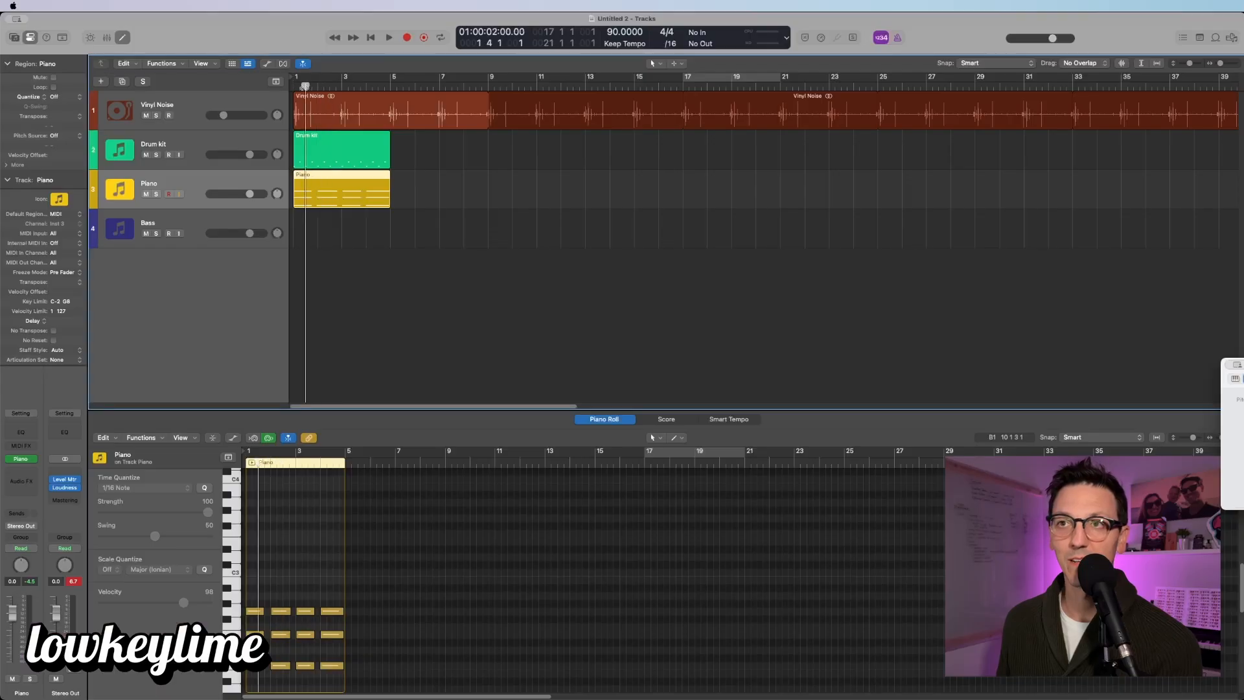
key(space)
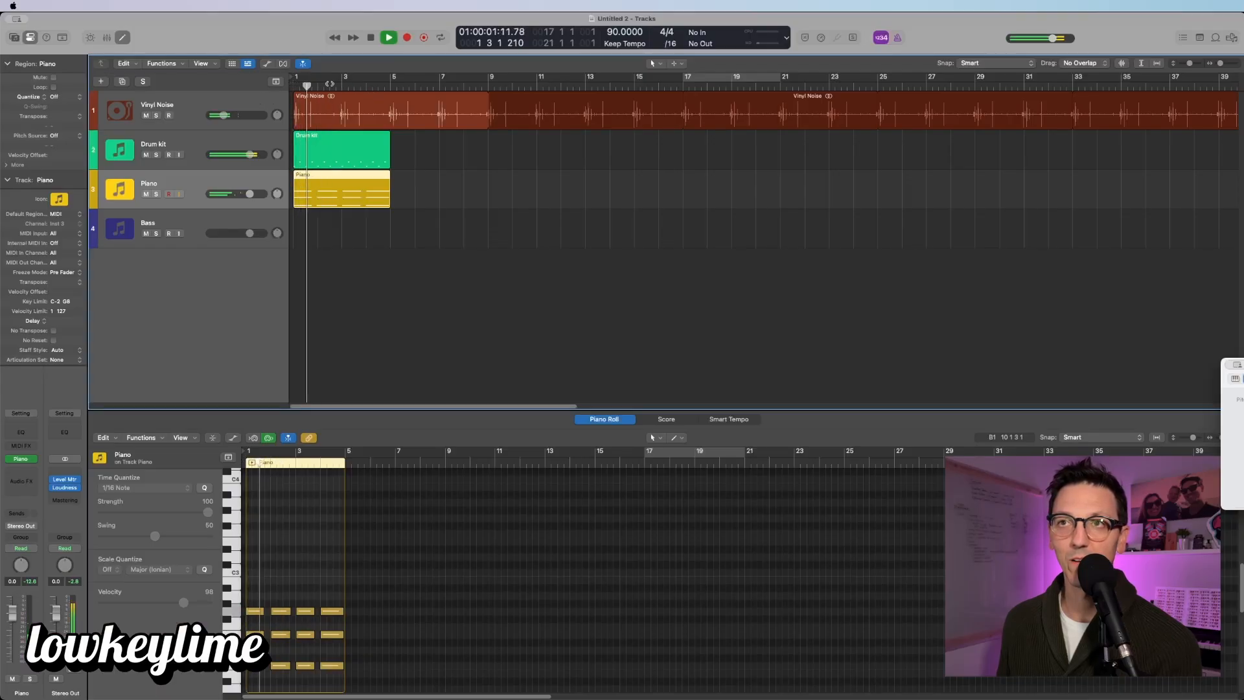
key(space)
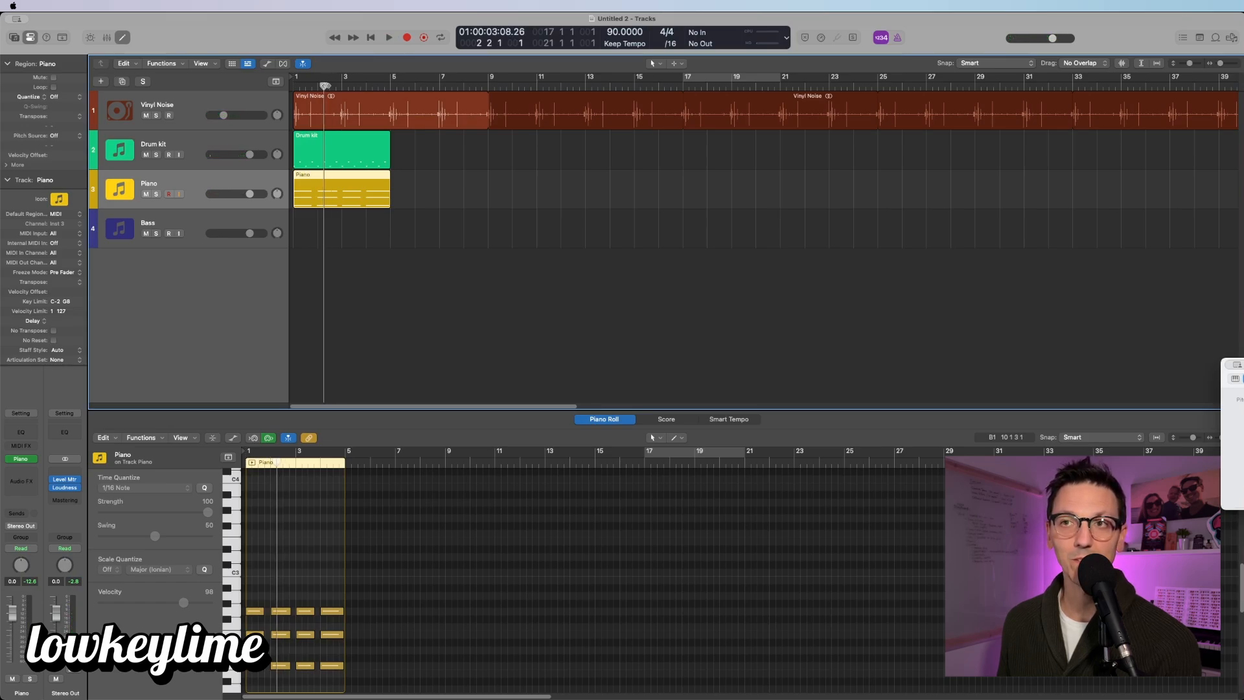
key(space)
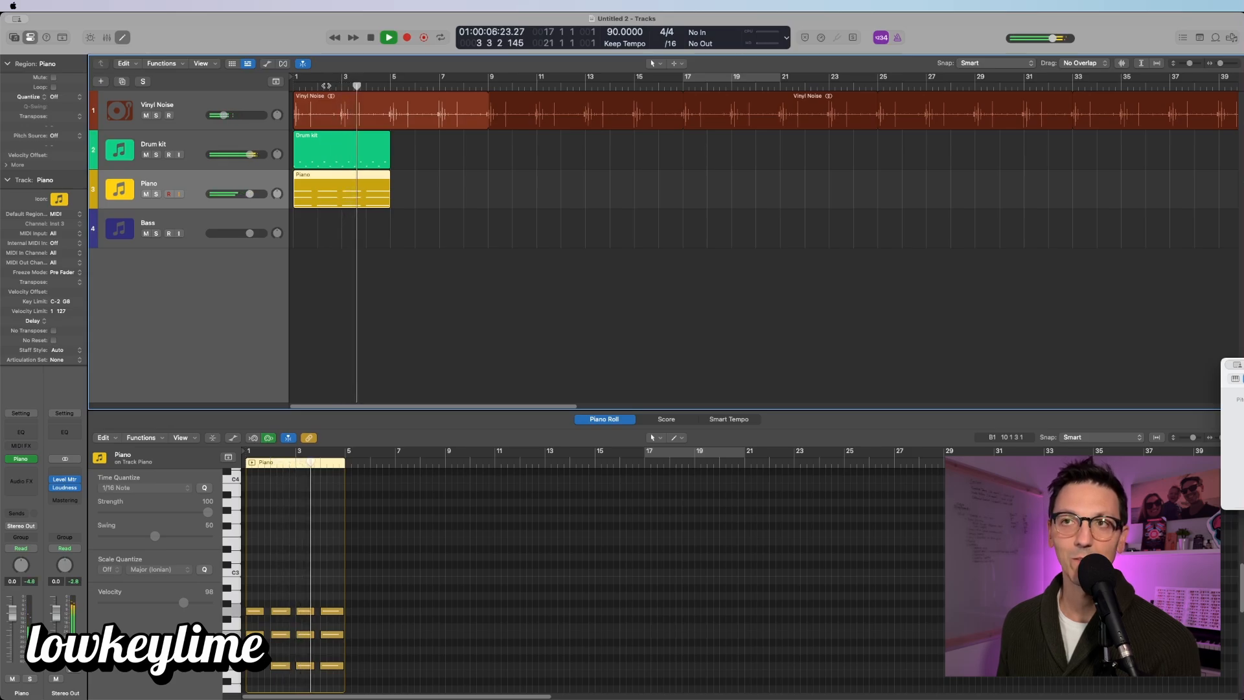
key(space)
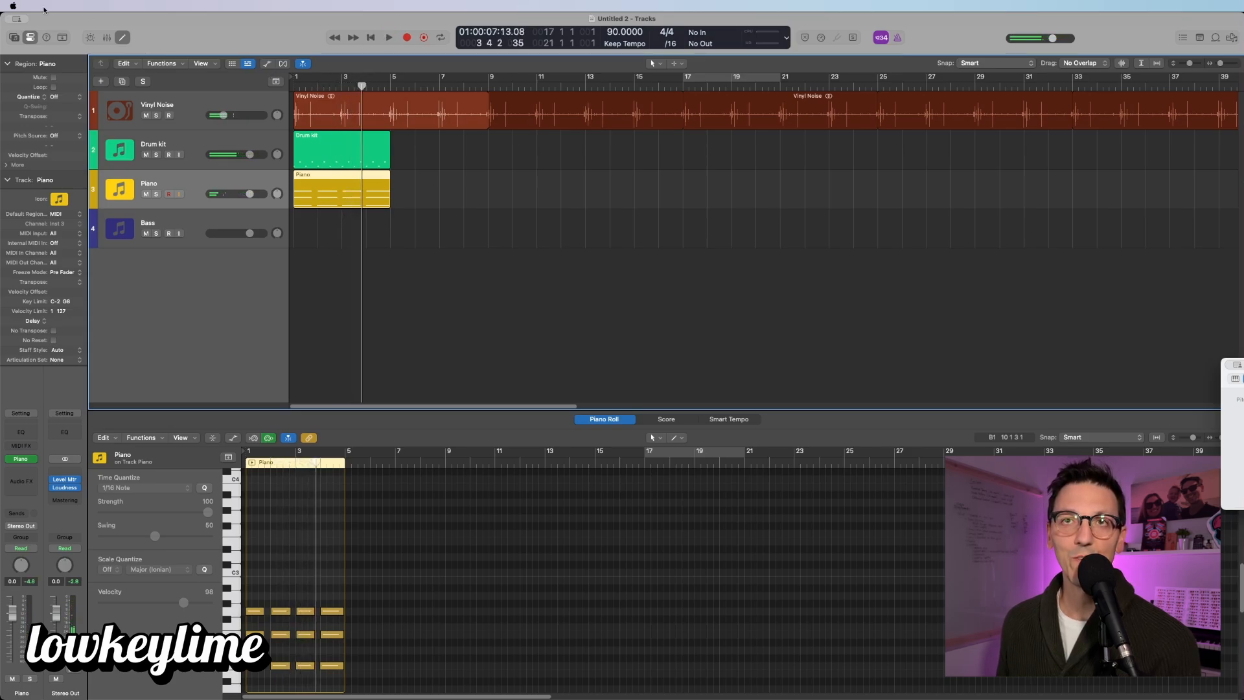
Step: Enable Notes in the project's MIDI Chase settings
click(44, 9)
mouse_move(71, 9)
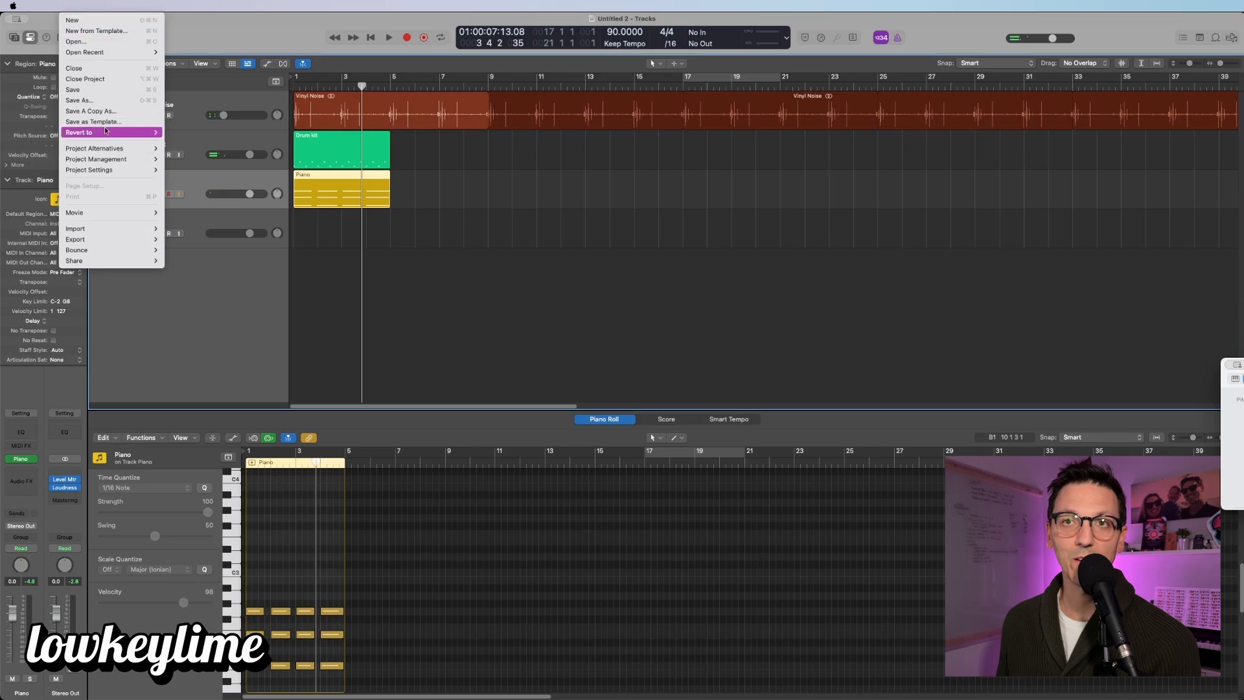
mouse_move(130, 170)
click(179, 213)
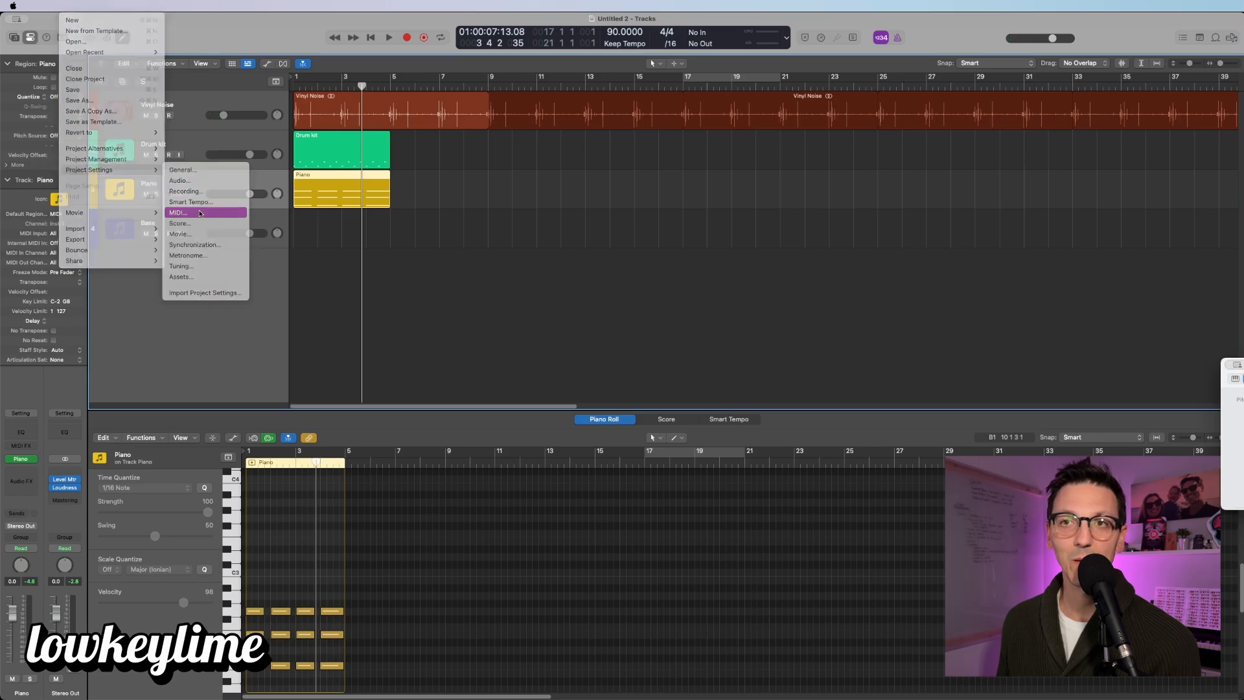
click(727, 229)
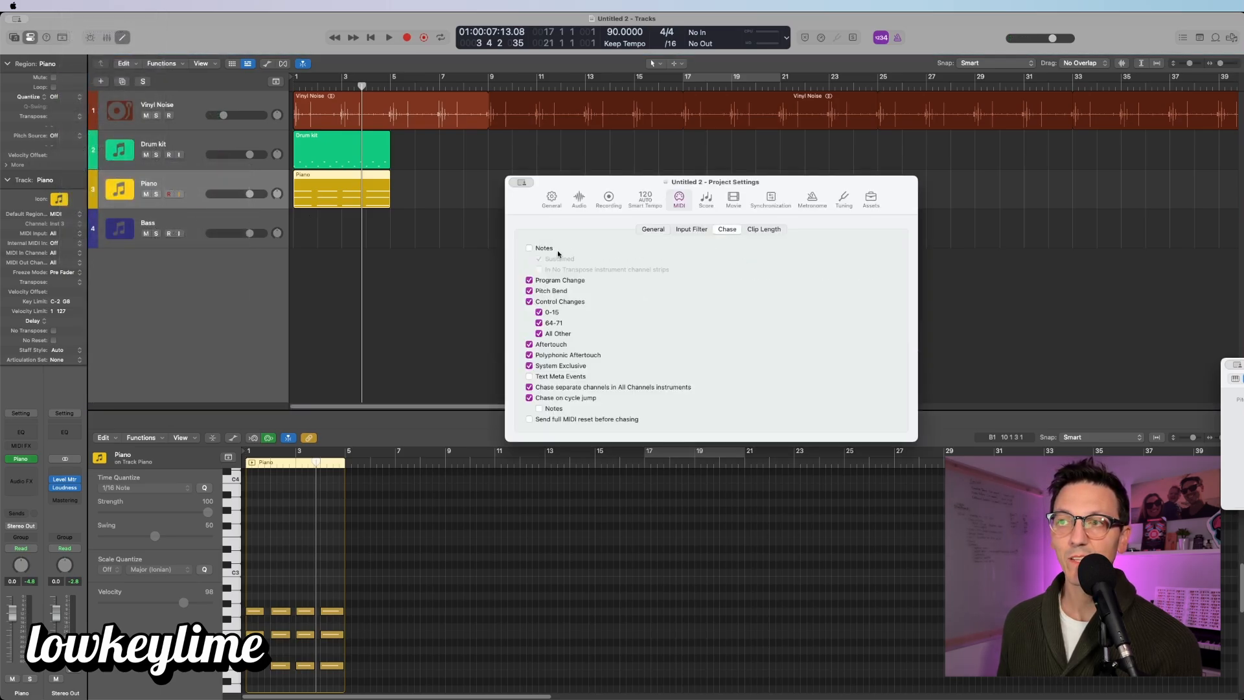
click(529, 249)
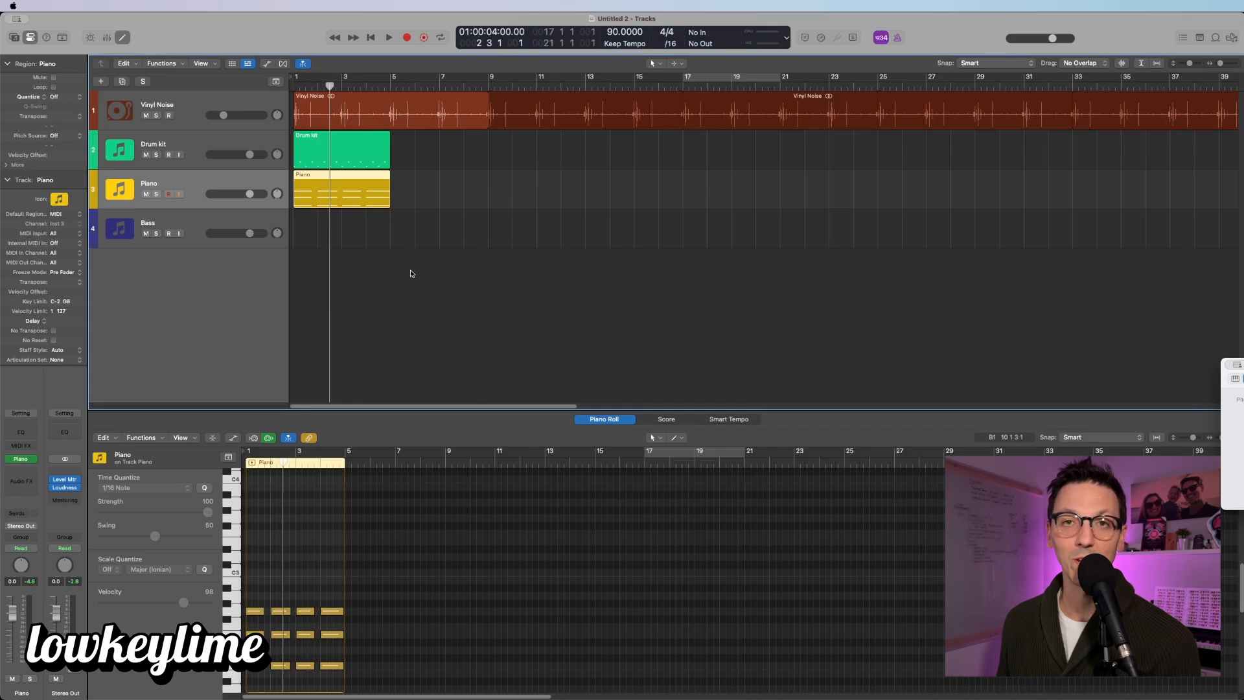
Step: Play the project to test note chasing, then return the playhead to bar 1
key(space)
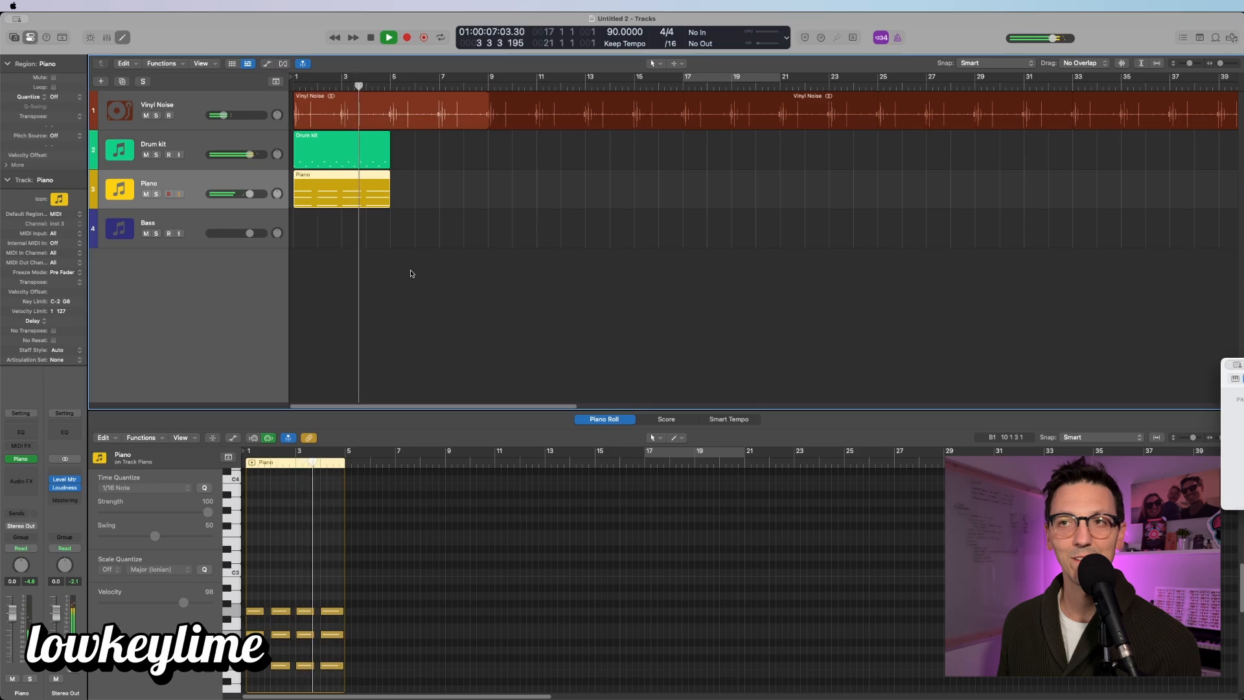
key(space)
key(Return)
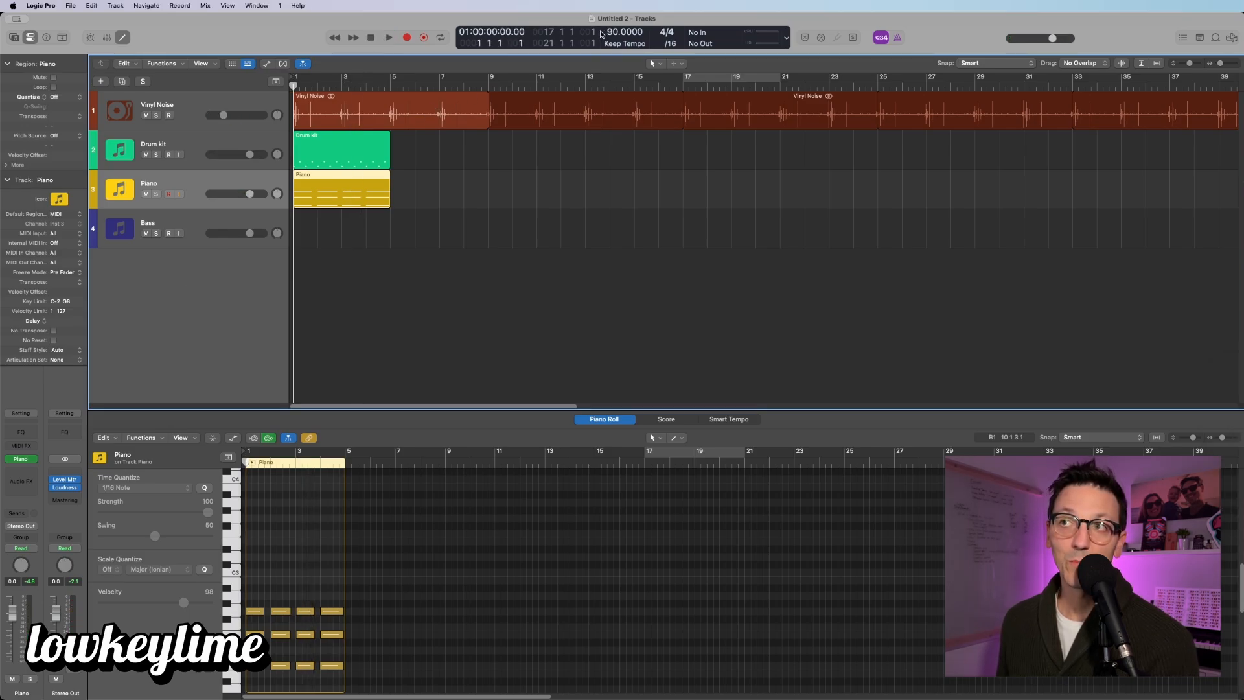
Step: Untick Click While Recording in the metronome options
click(786, 38)
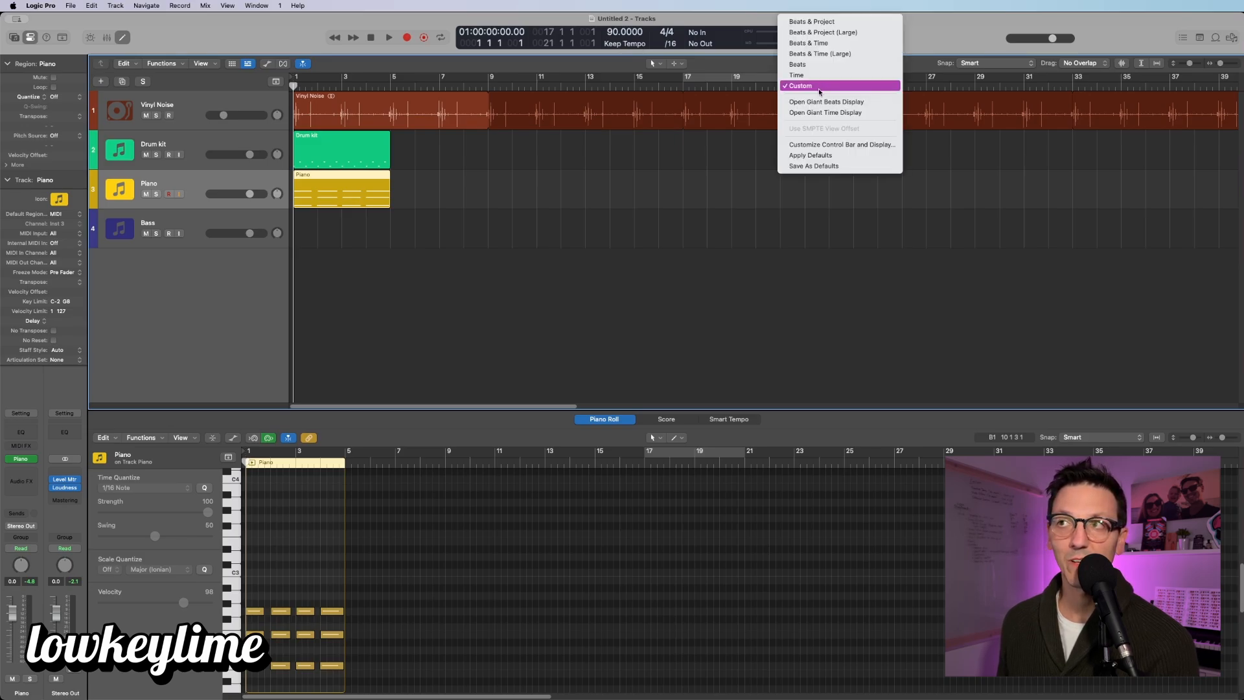
click(718, 19)
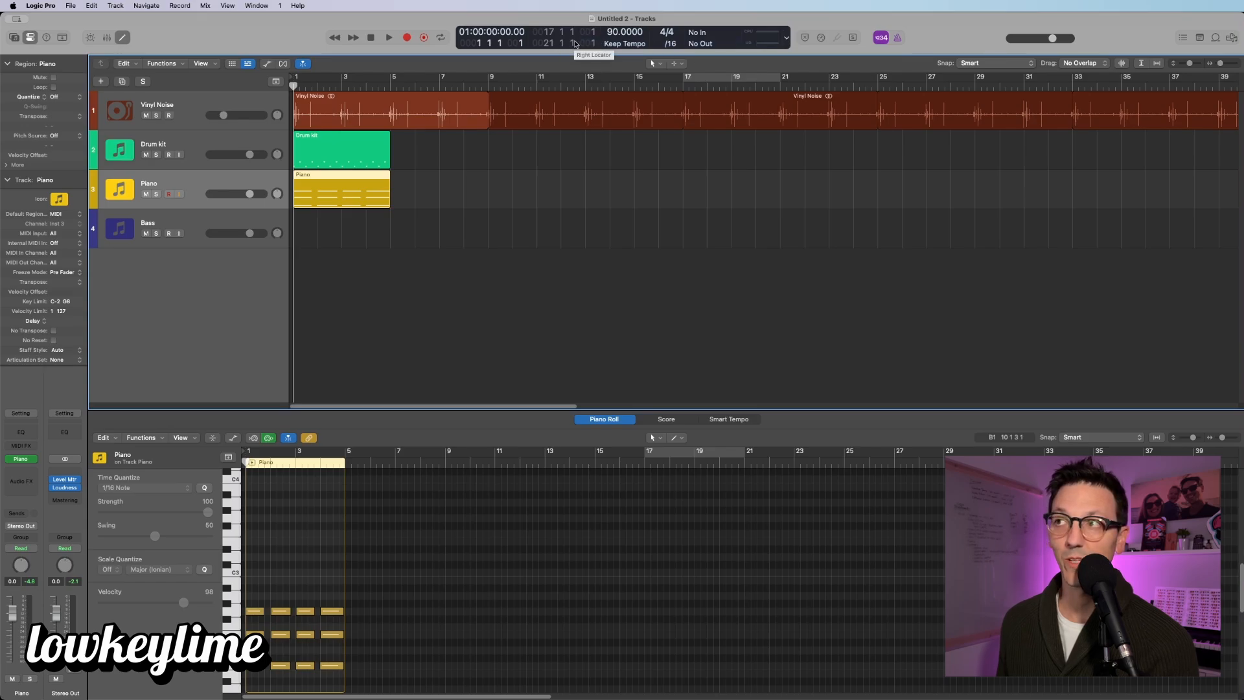
right_click(896, 39)
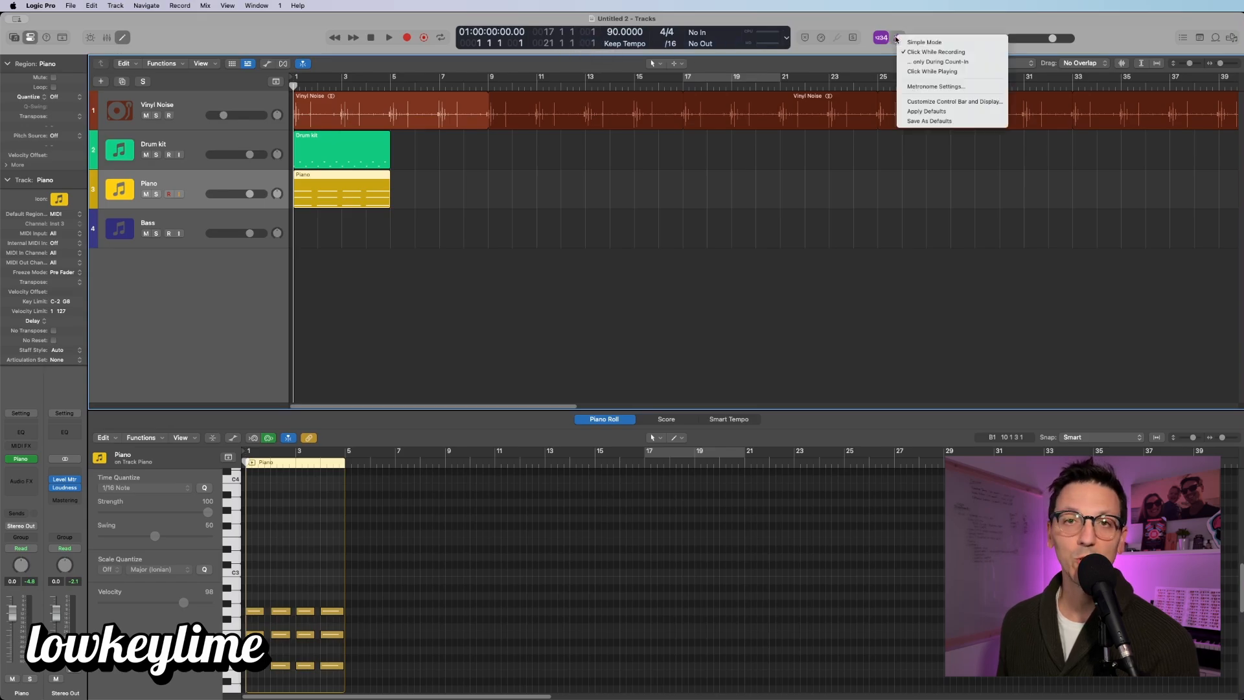
click(934, 52)
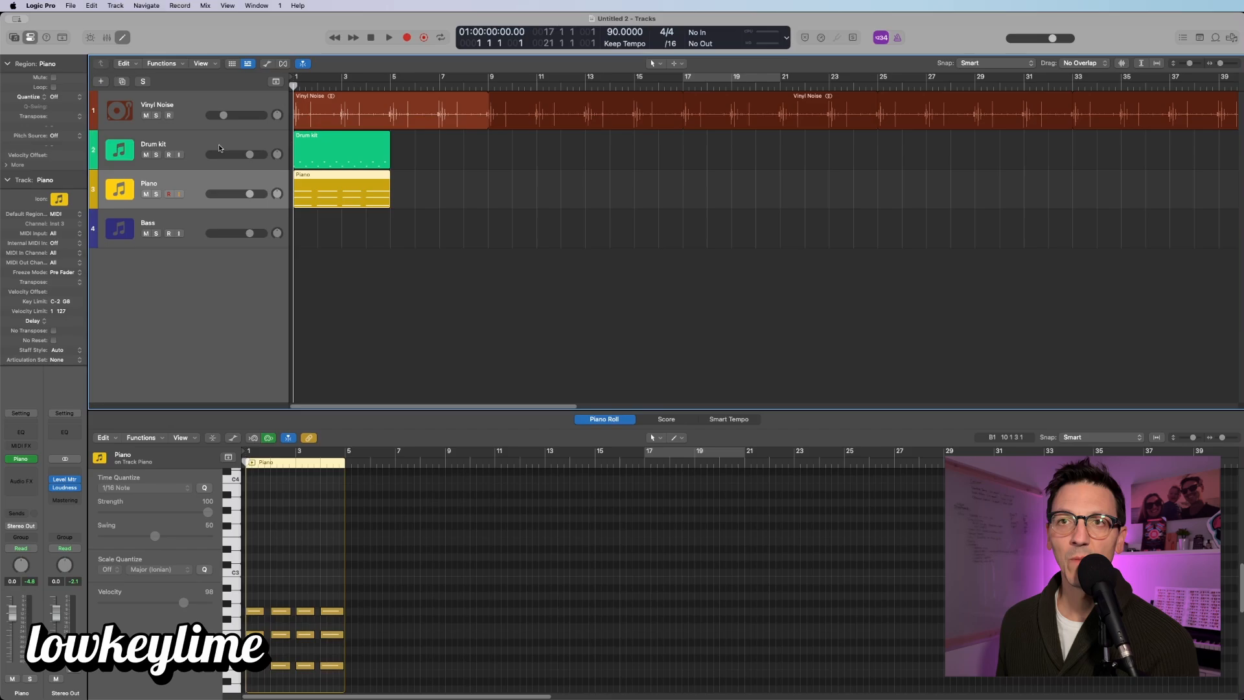
Step: Duplicate the Drum kit track with Cmd+D, then mute and unmute the original to check
click(219, 142)
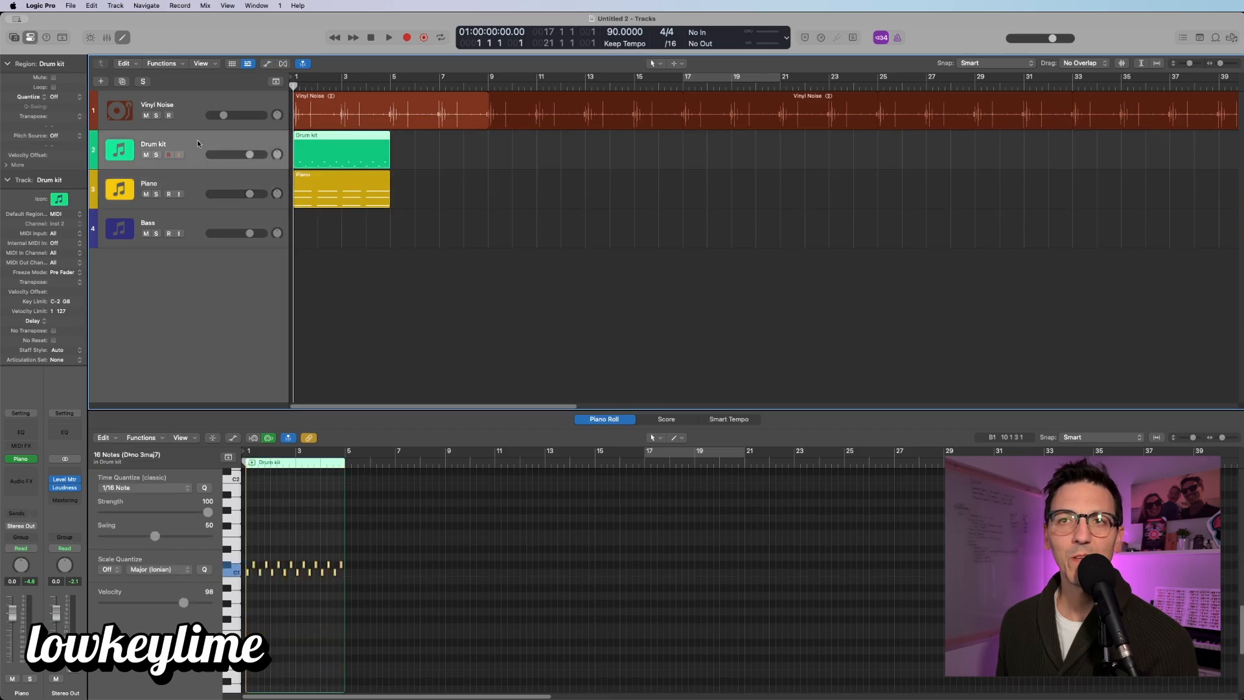
key(super+d)
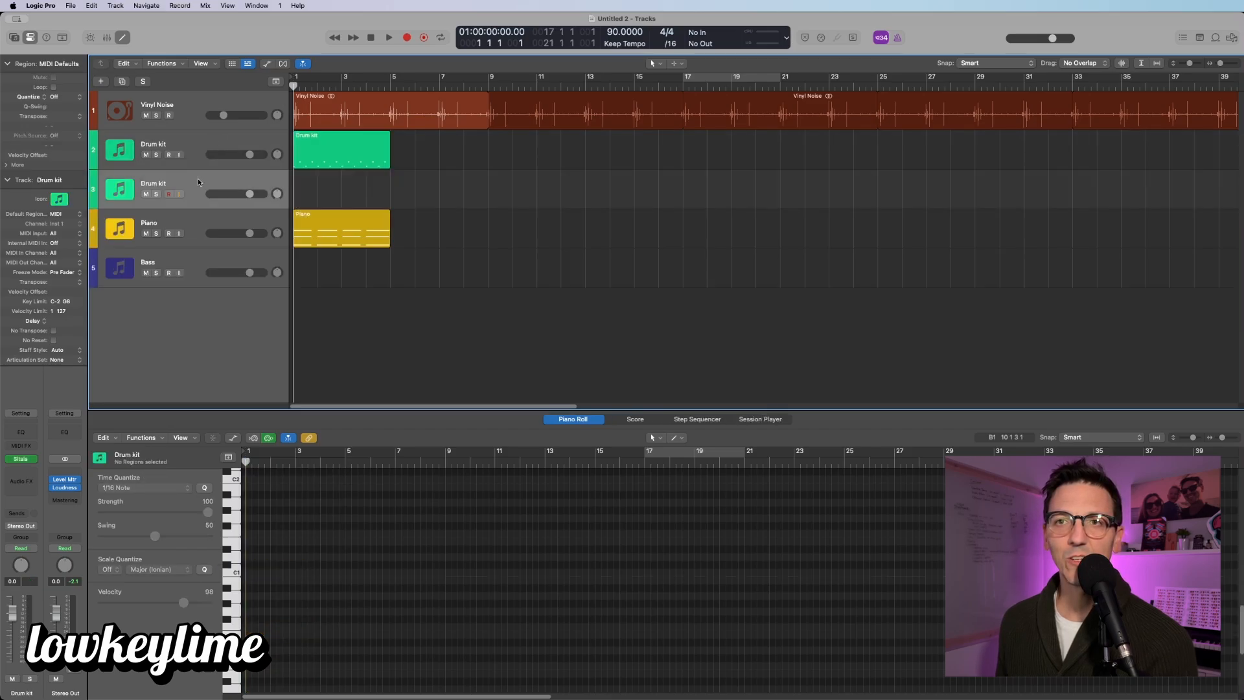
click(146, 155)
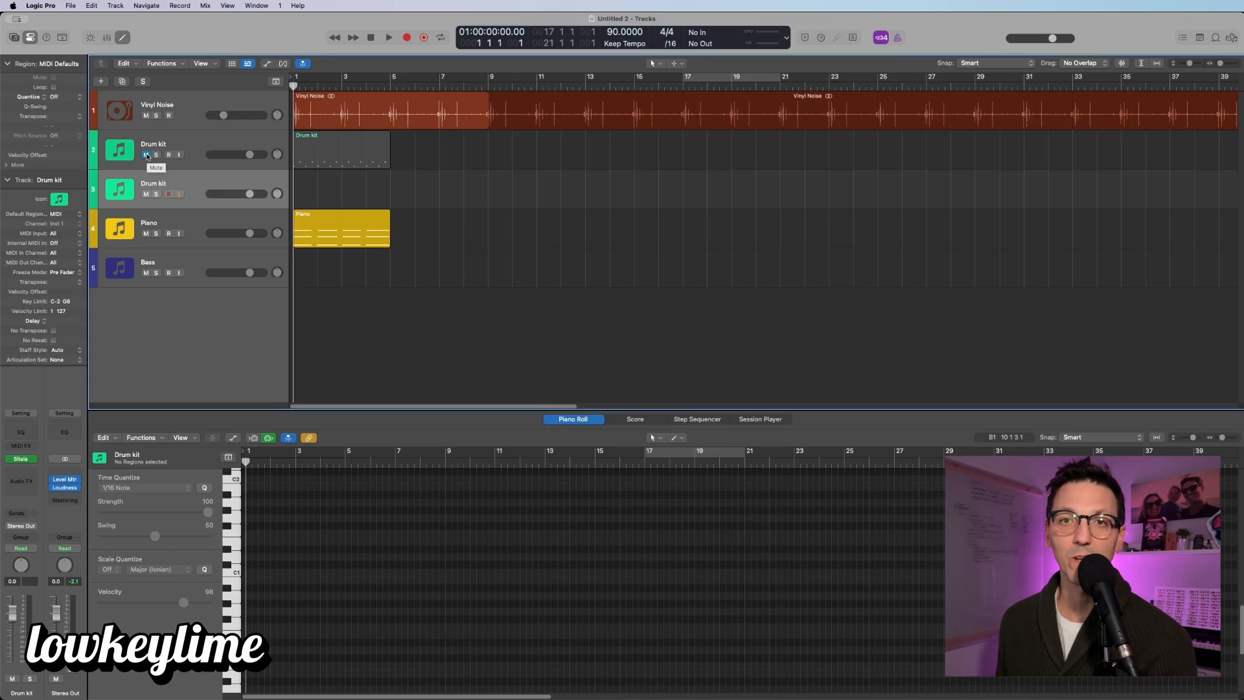
click(147, 155)
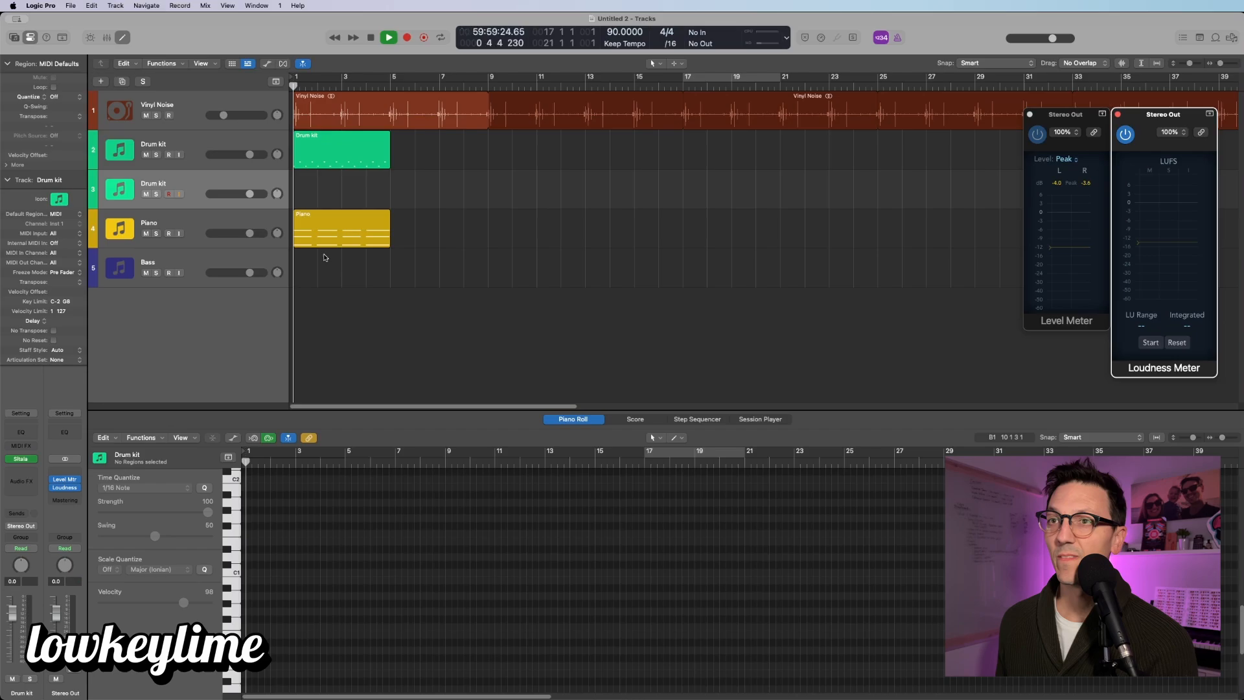
key(space)
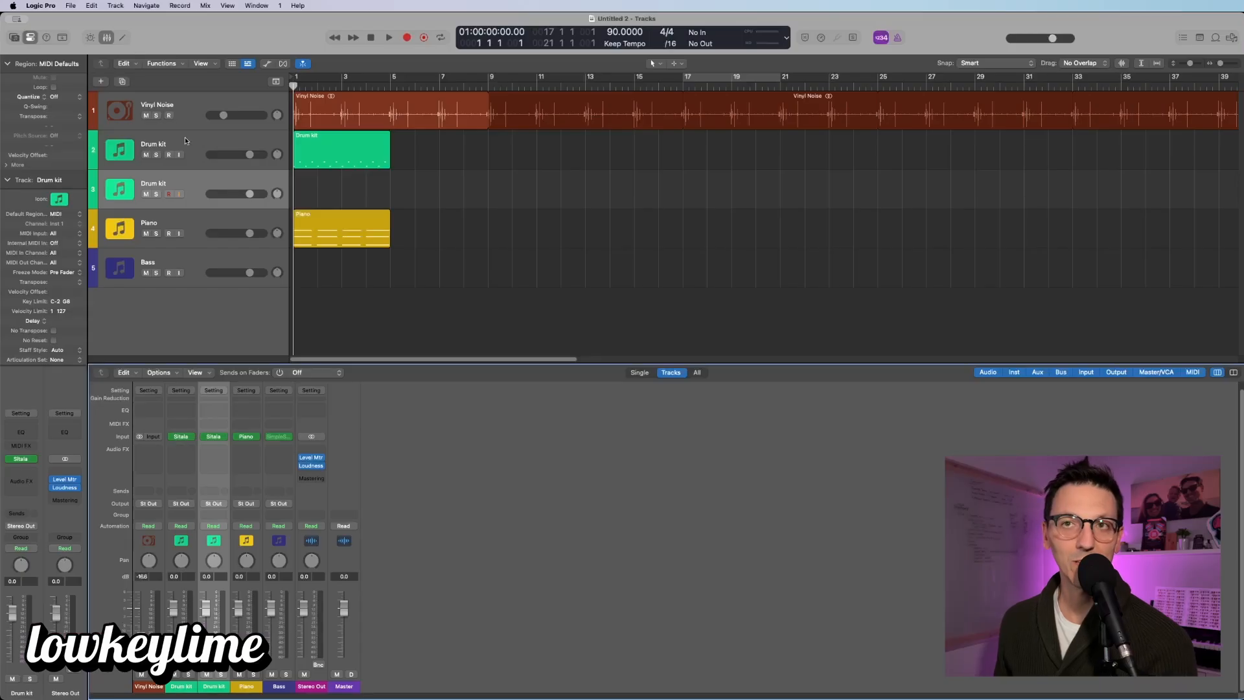
Step: Route the Drum kit send to Bus 10, then set it back to No Send
click(186, 138)
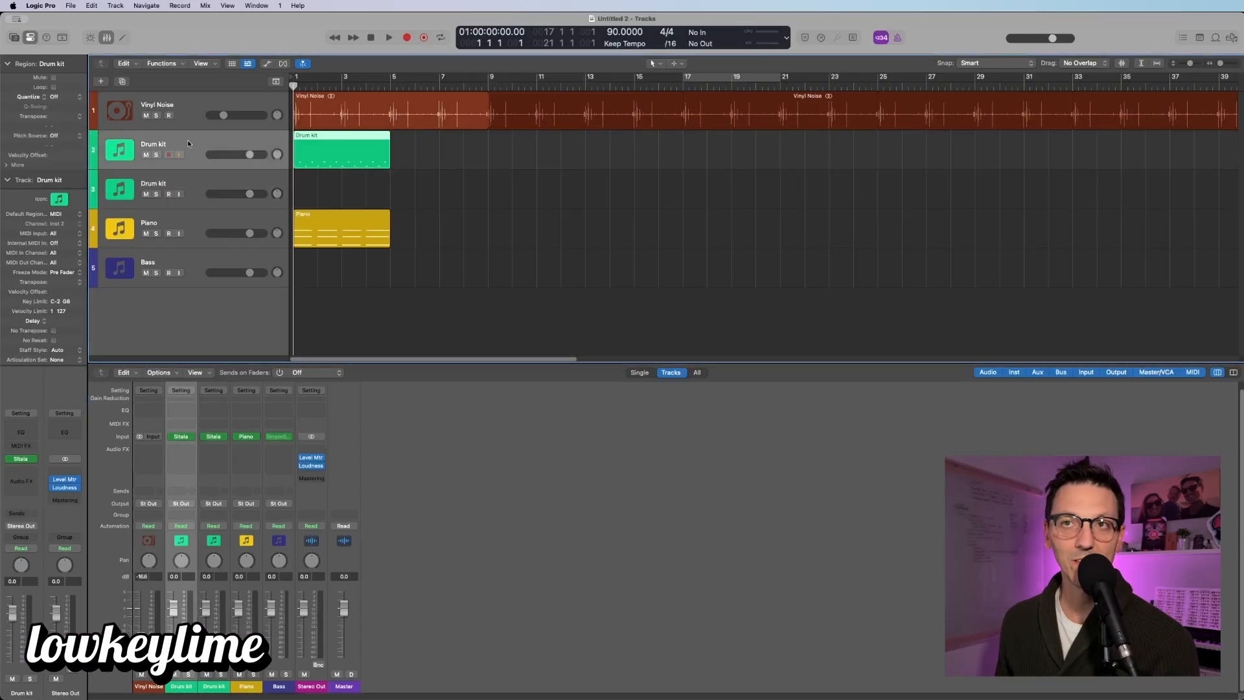
click(24, 517)
mouse_move(32, 528)
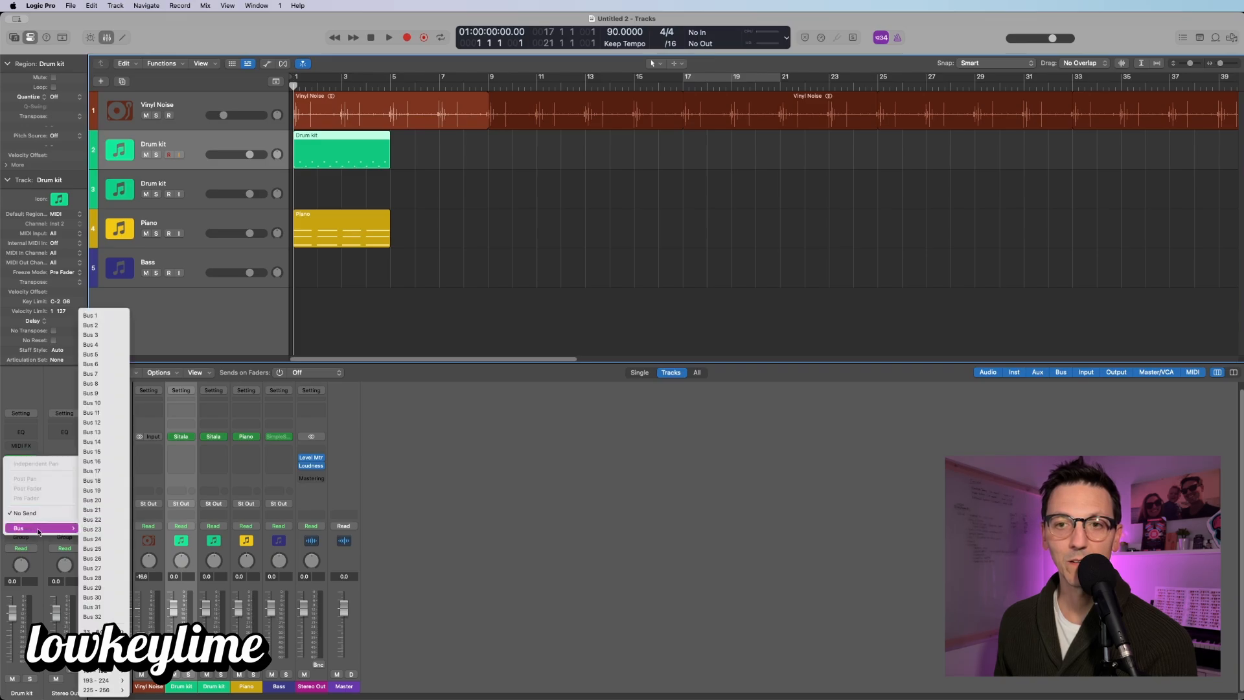
click(105, 404)
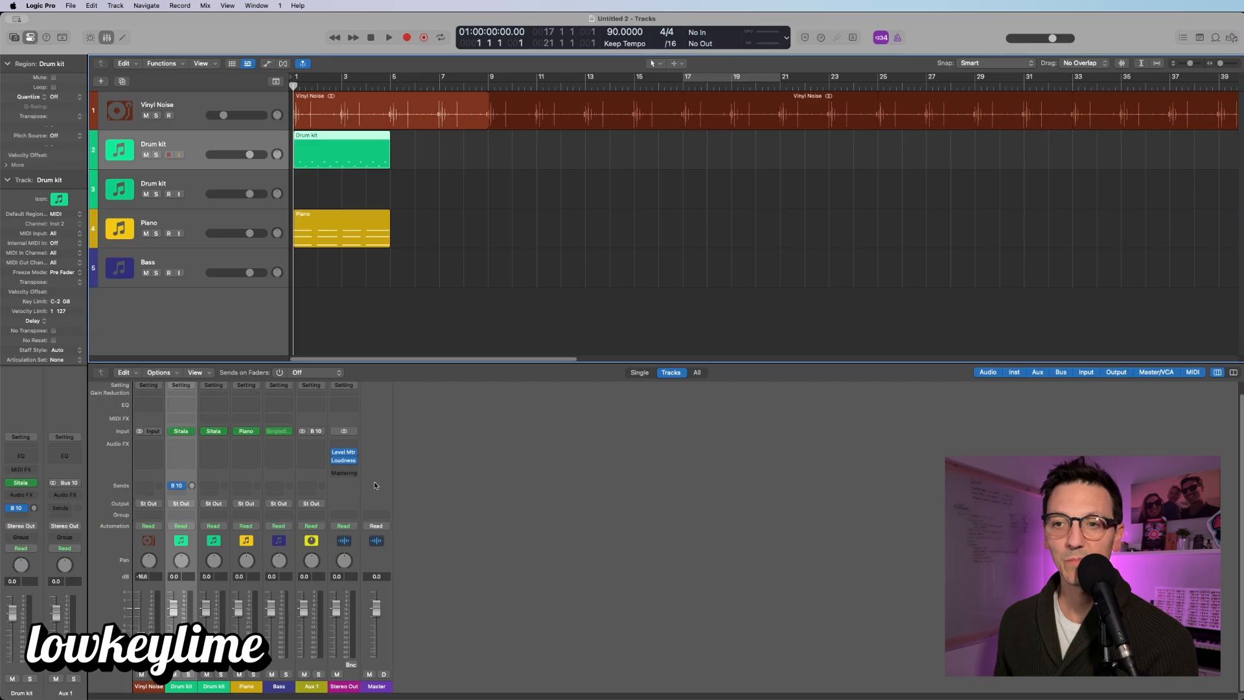
click(24, 509)
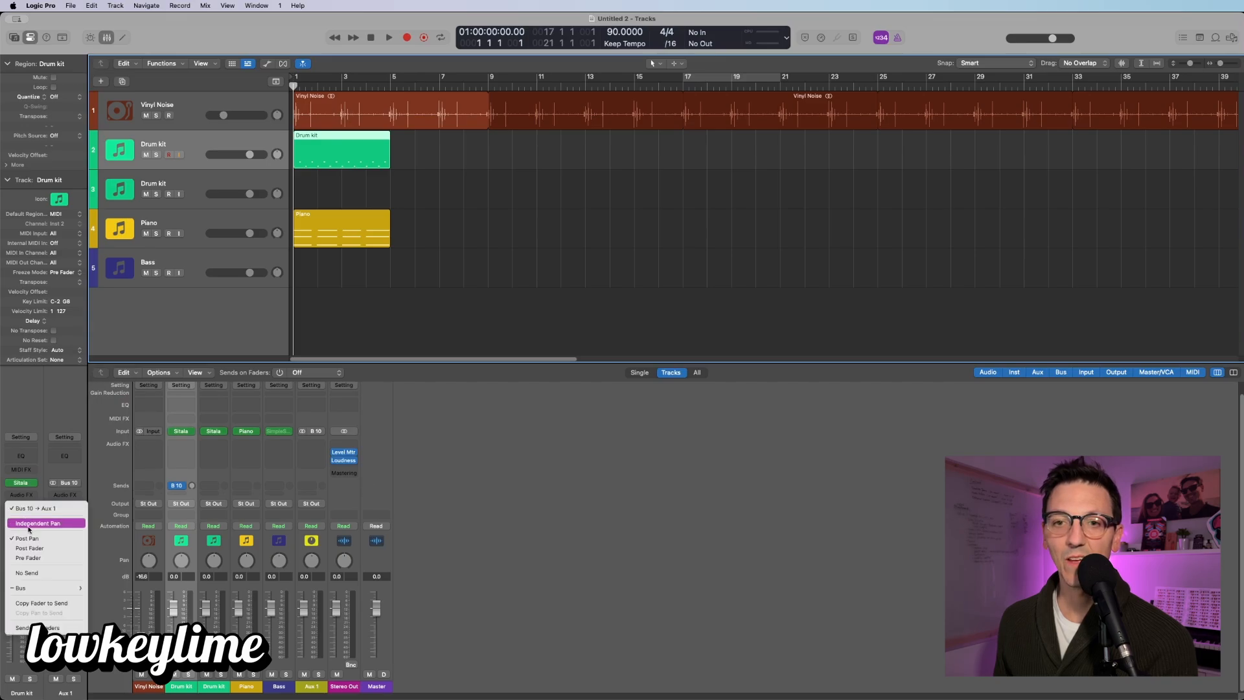
click(35, 574)
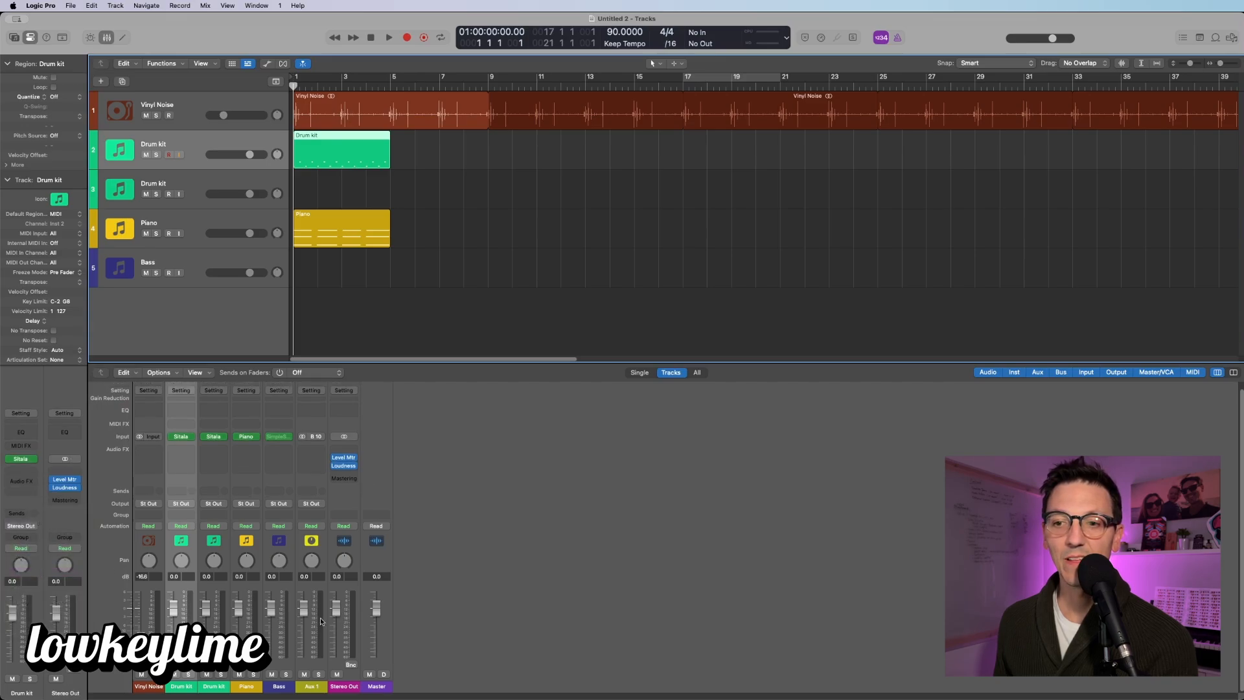
Step: Rename Aux 1 to Small VERB and load ChromaVerb in stereo on it
double_click(309, 687)
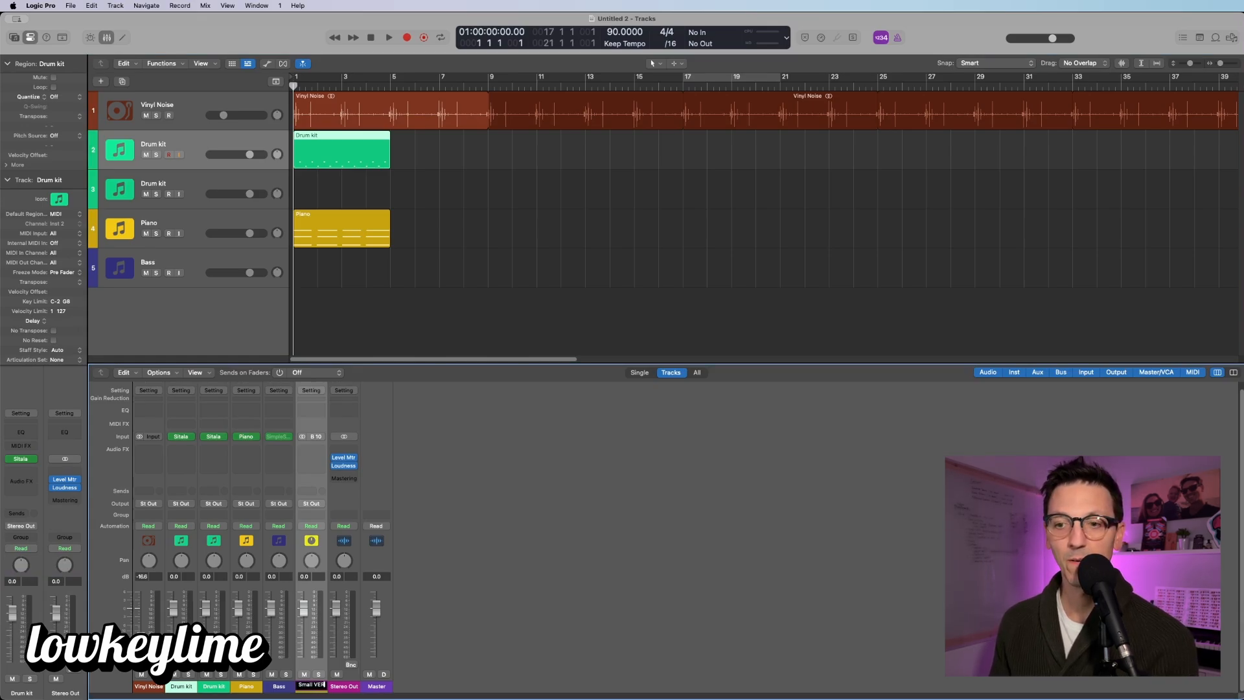
key(Return)
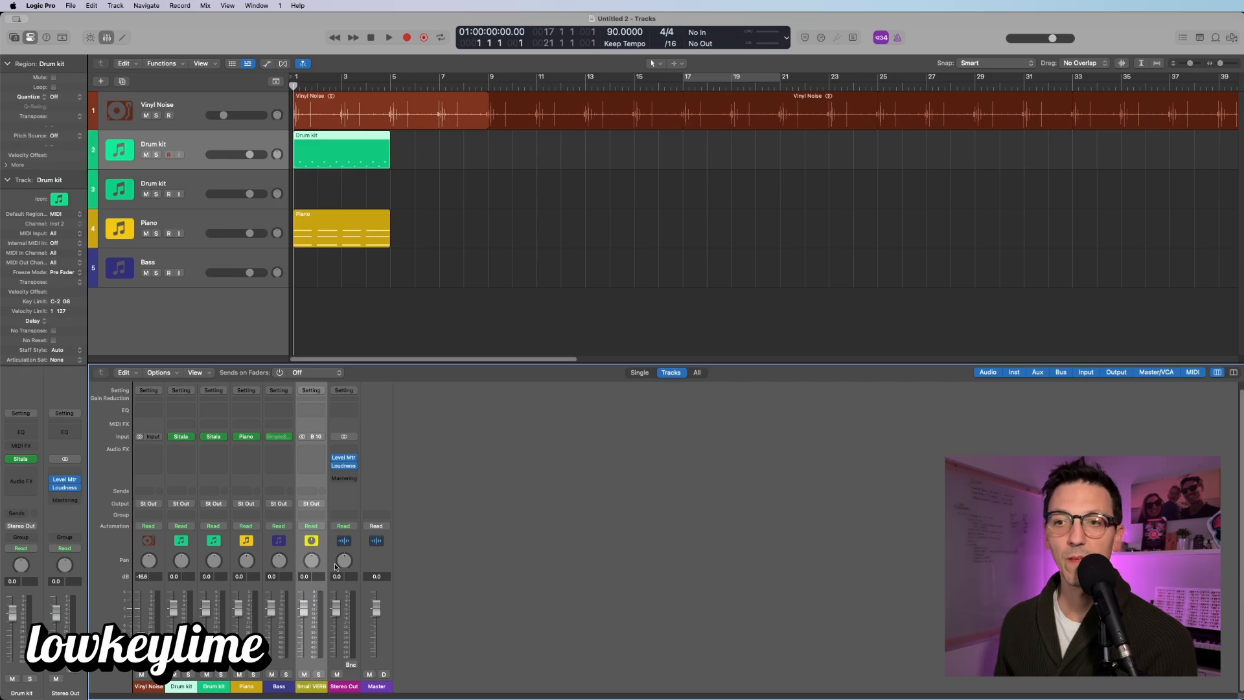
click(311, 453)
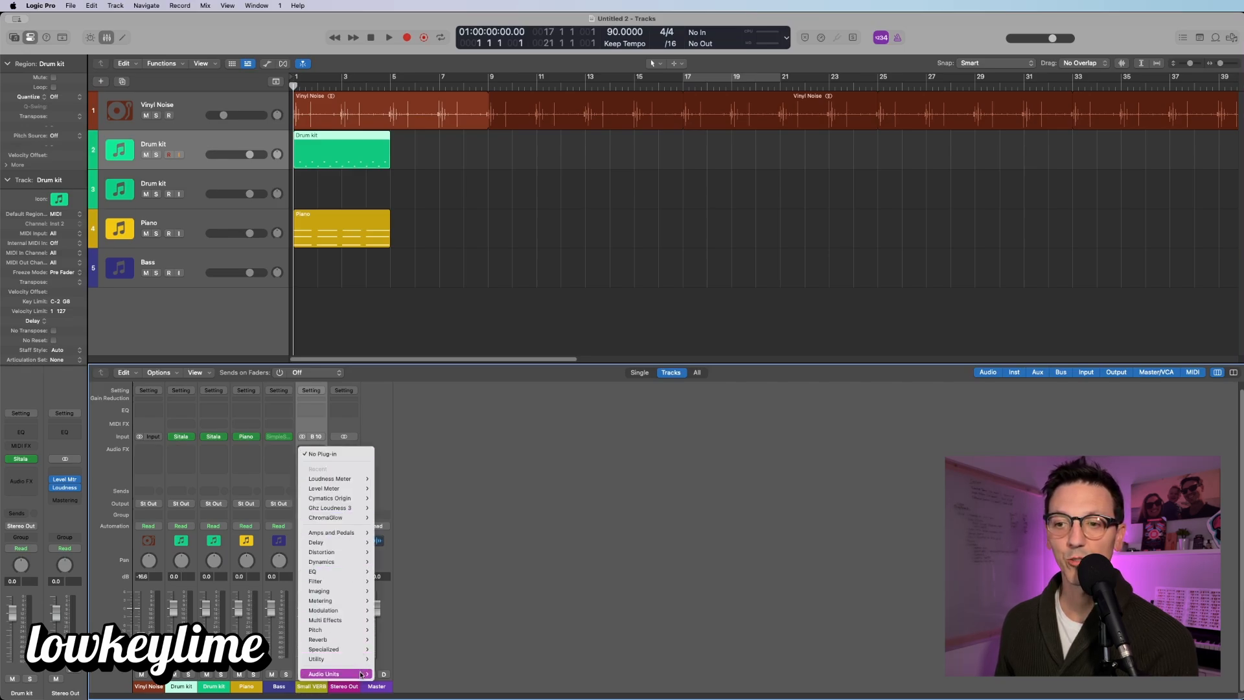
mouse_move(361, 675)
mouse_move(410, 681)
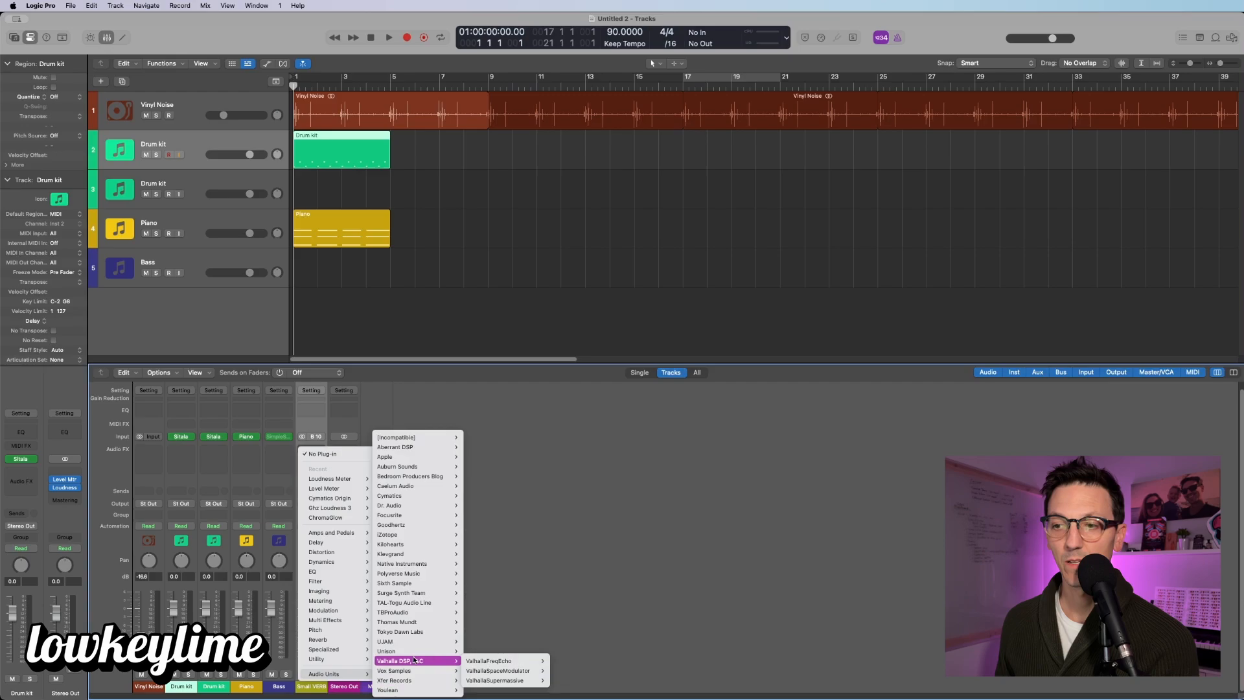
mouse_move(495, 664)
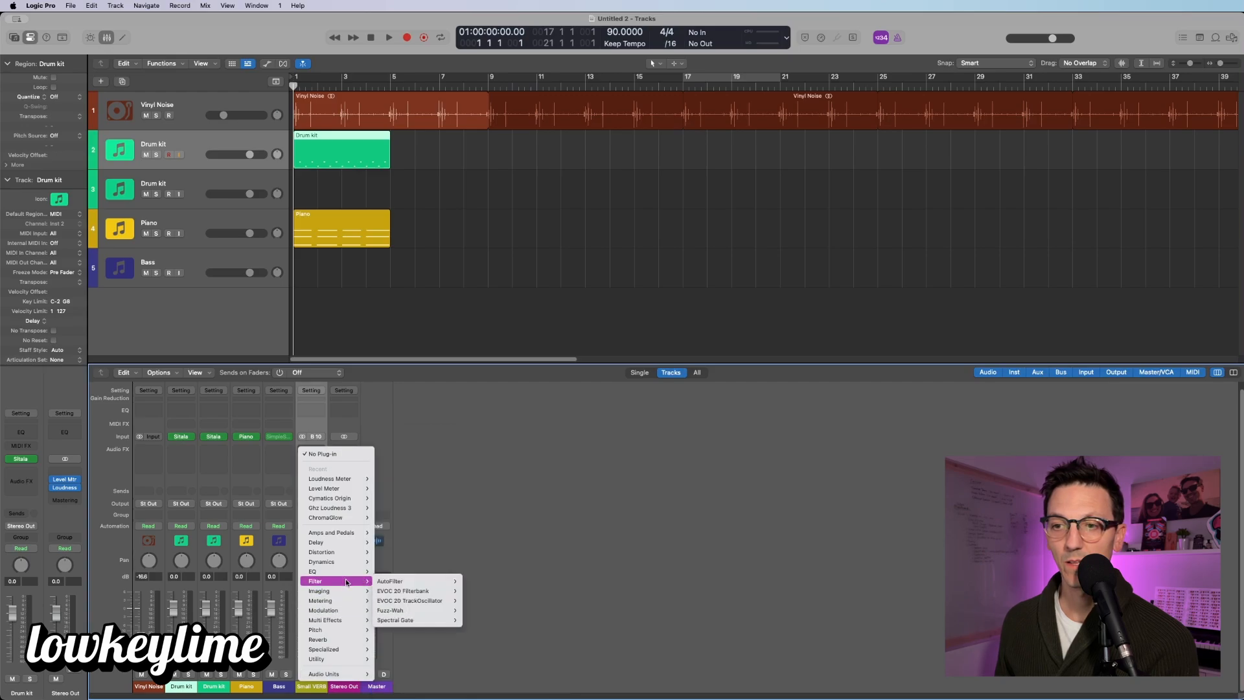
mouse_move(348, 640)
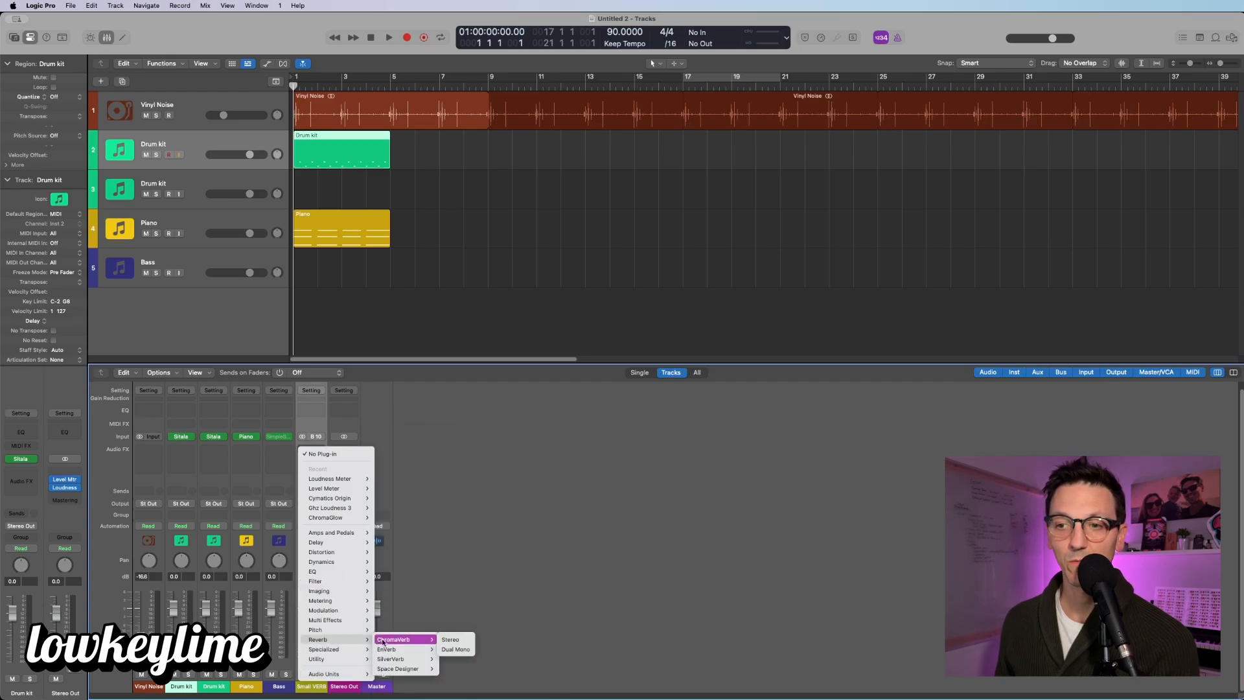
click(454, 639)
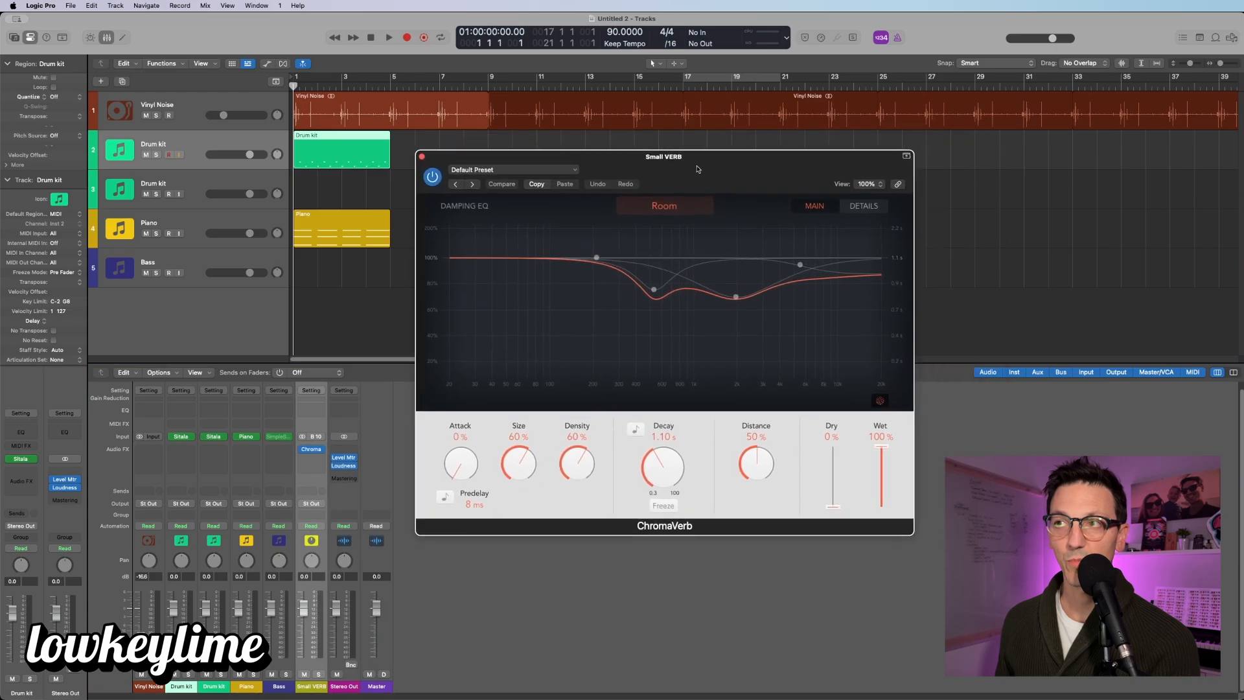
Step: Choose the Rooms > Studio A preset in Small VERB's ChromaVerb
click(570, 171)
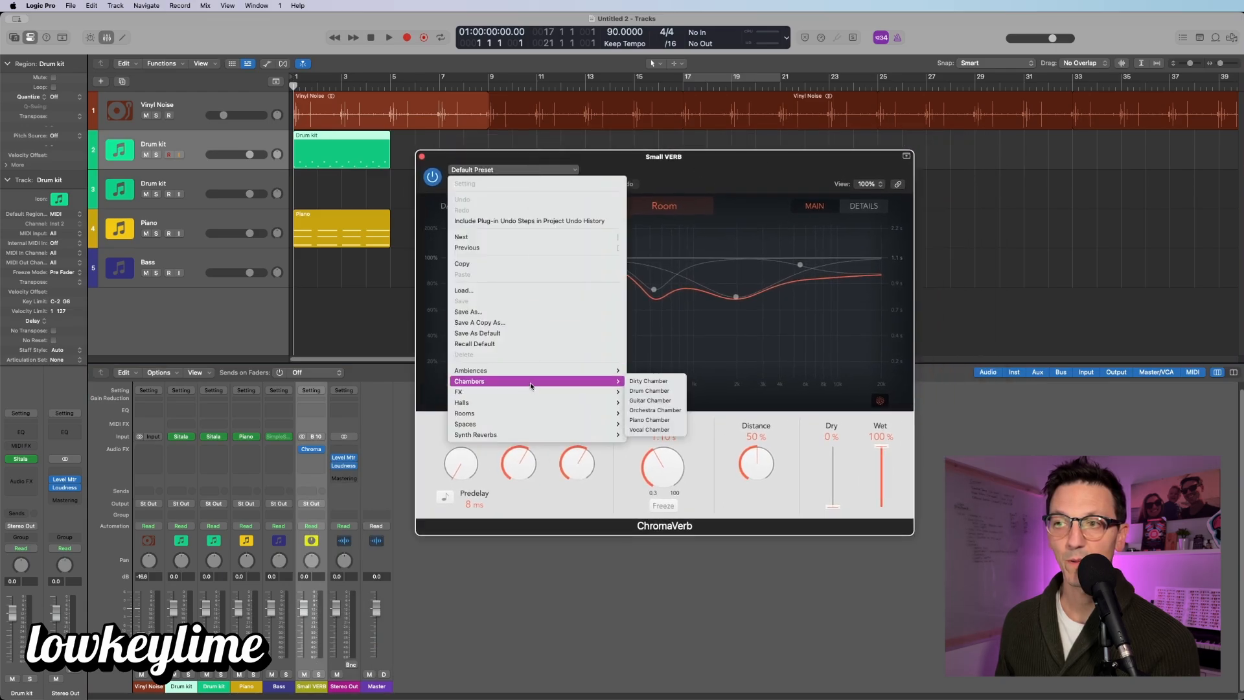
mouse_move(533, 425)
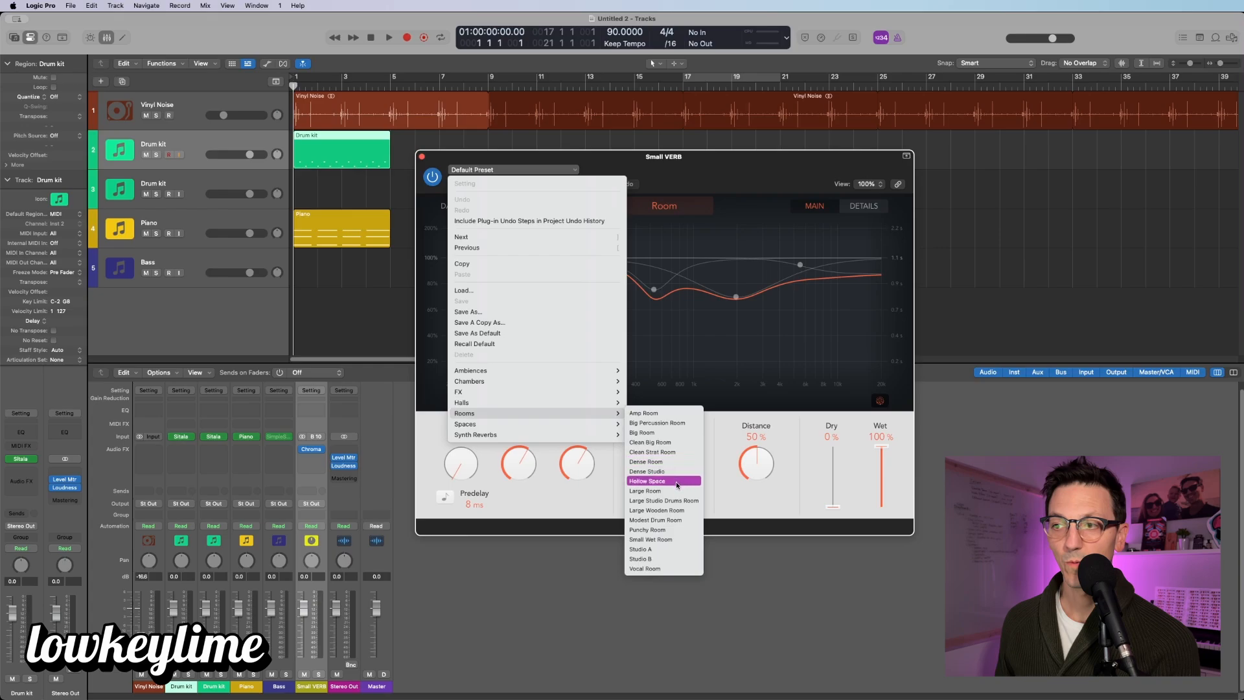
click(668, 541)
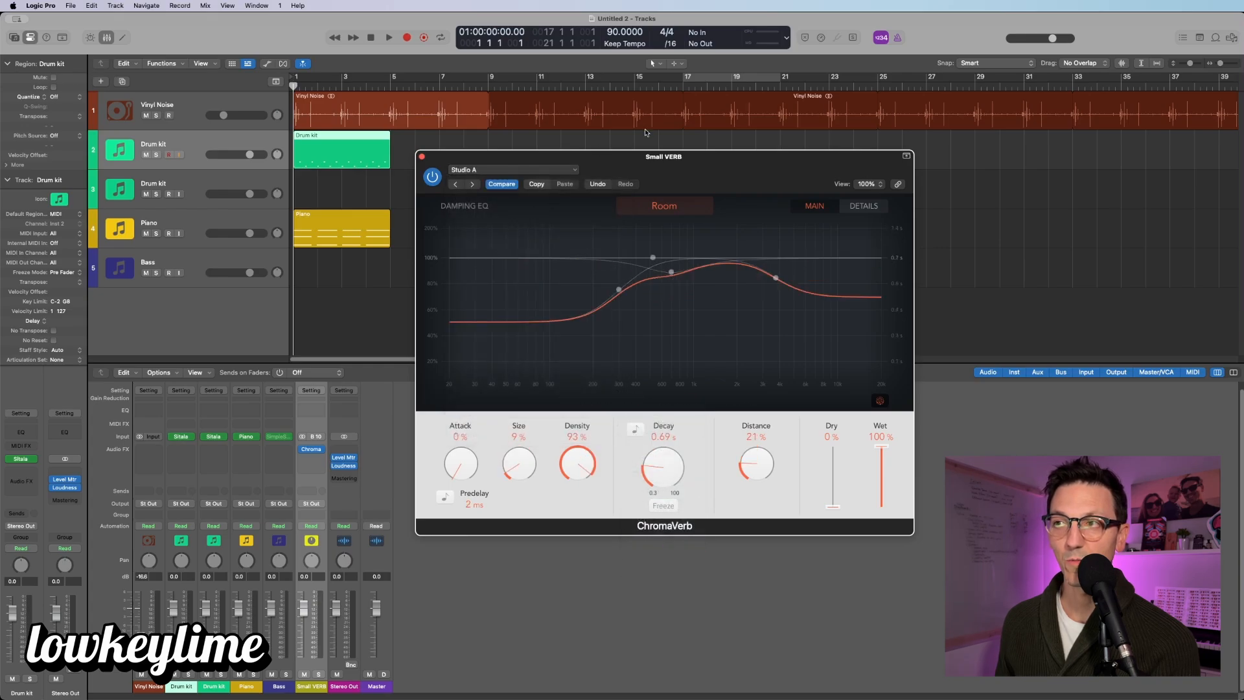
Step: Send the Drum kit to Bus 10 (Small VERB) at a 0.0 send level
click(234, 164)
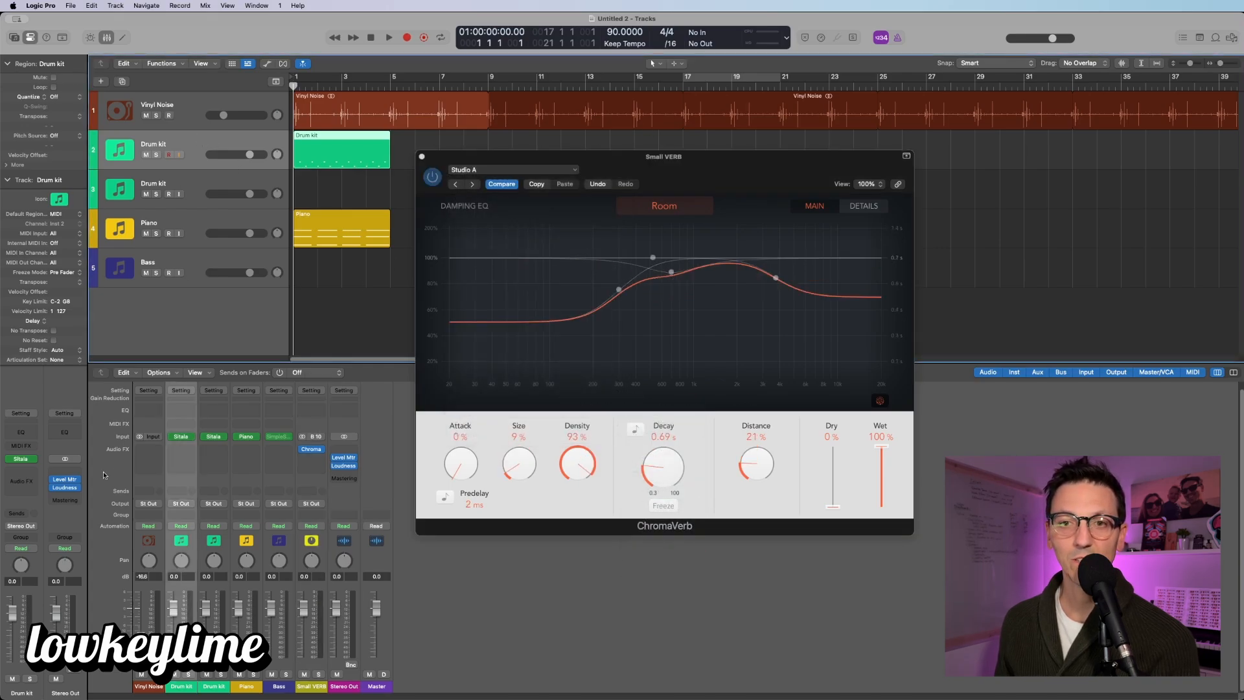
click(23, 517)
mouse_move(59, 528)
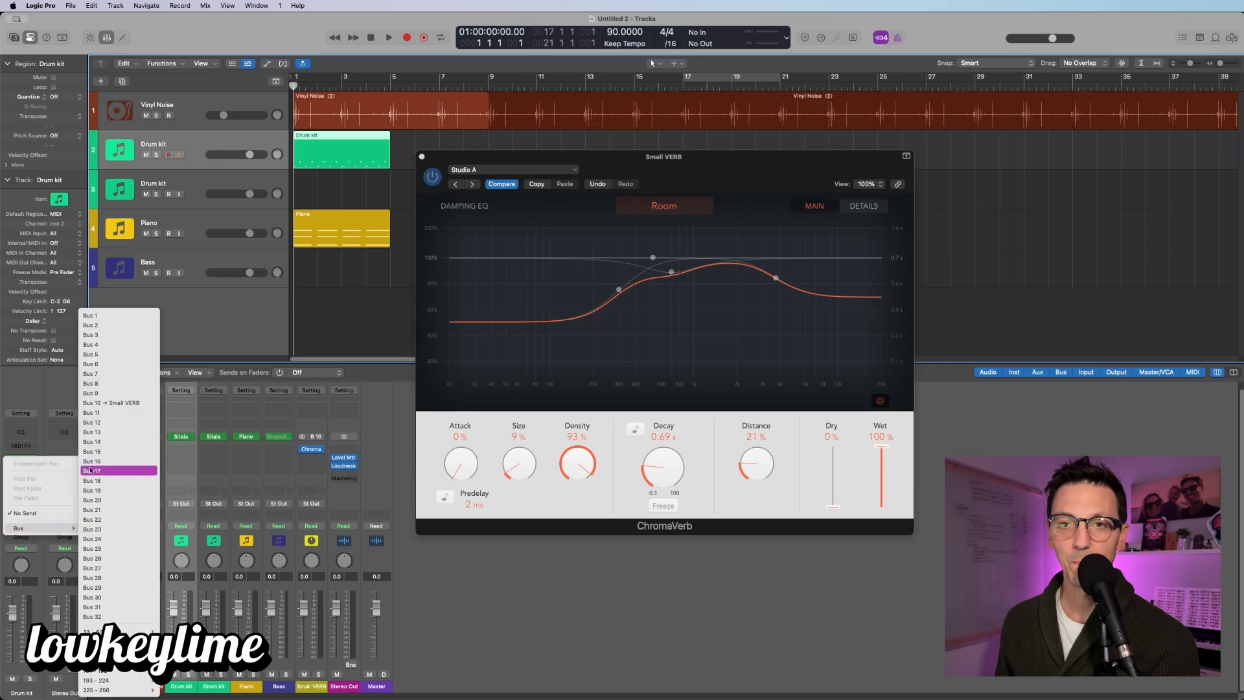
click(121, 403)
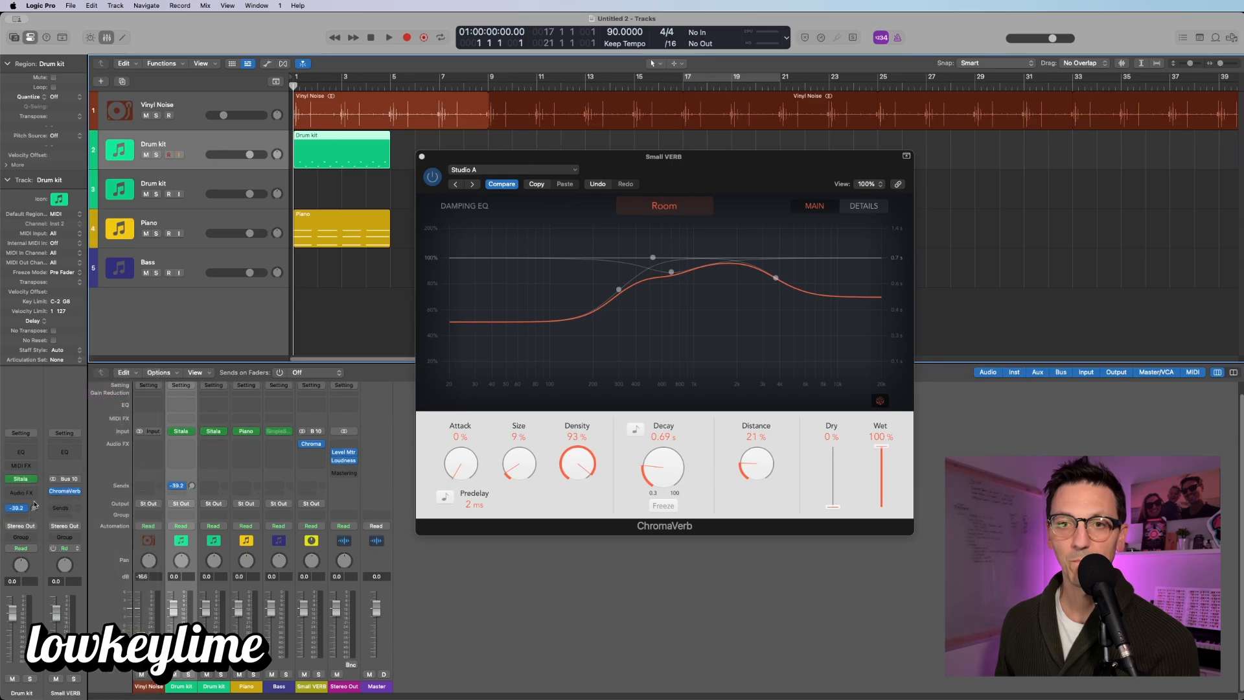
alt+click(33, 508)
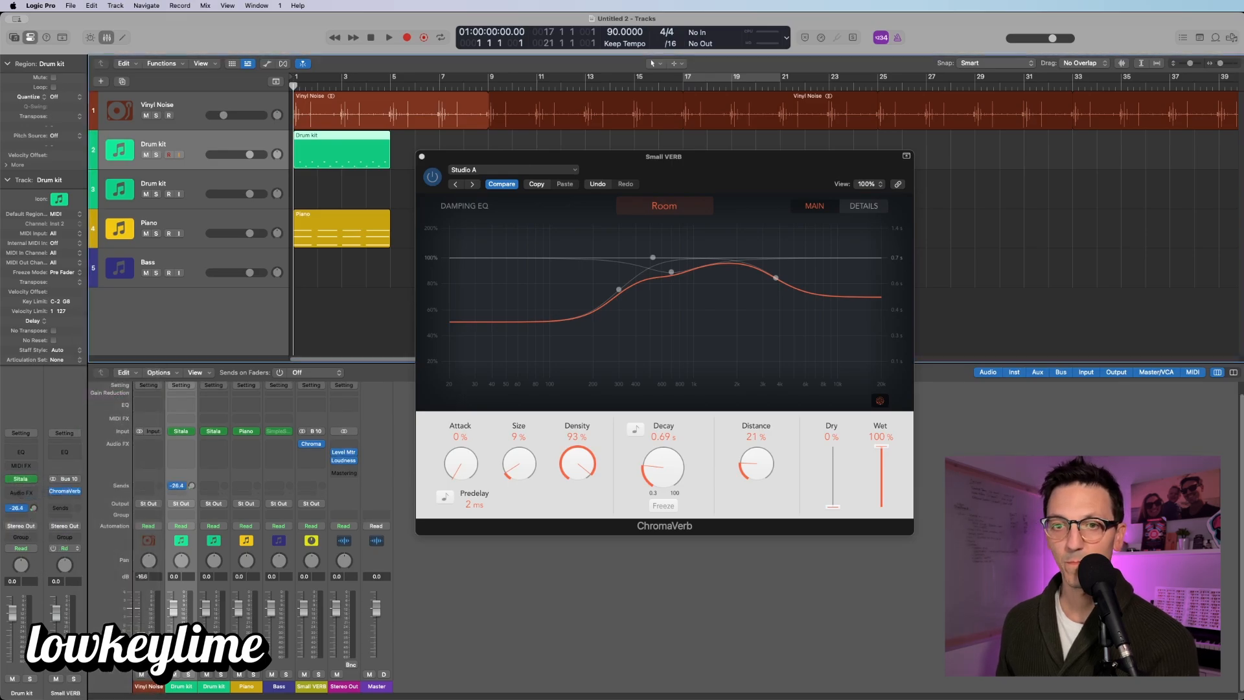
Step: Play and stop to hear the reverb, then close the ChromaVerb window
key(space)
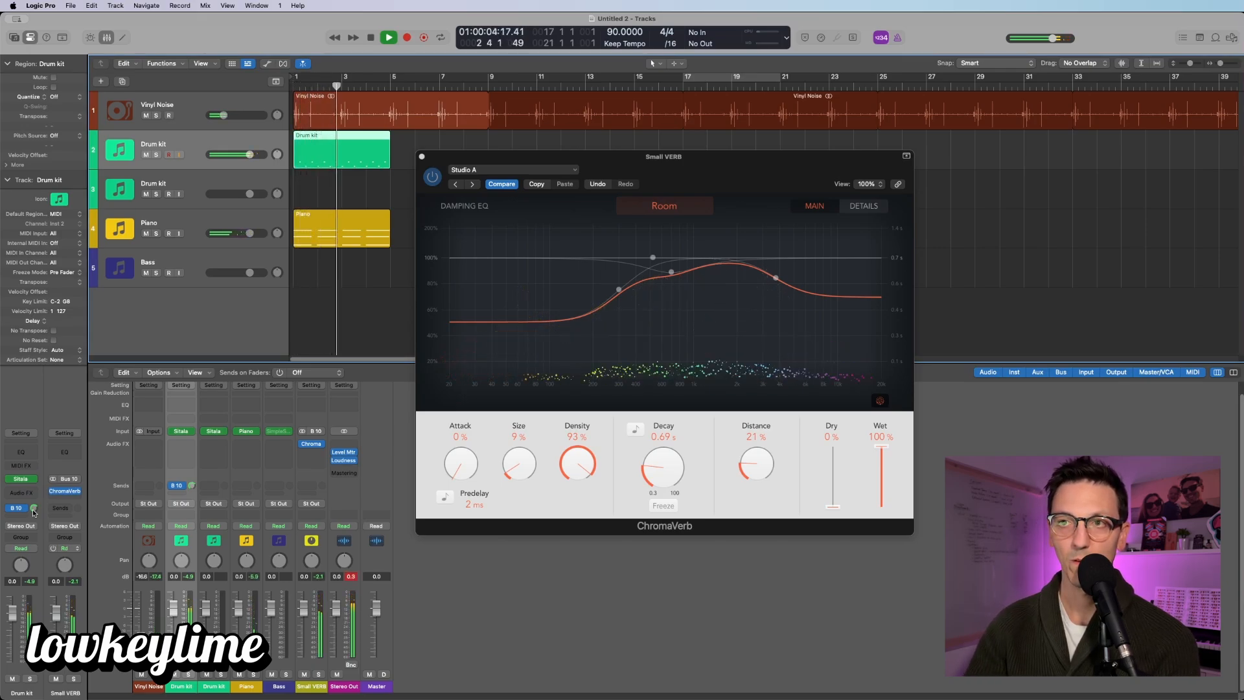
key(space)
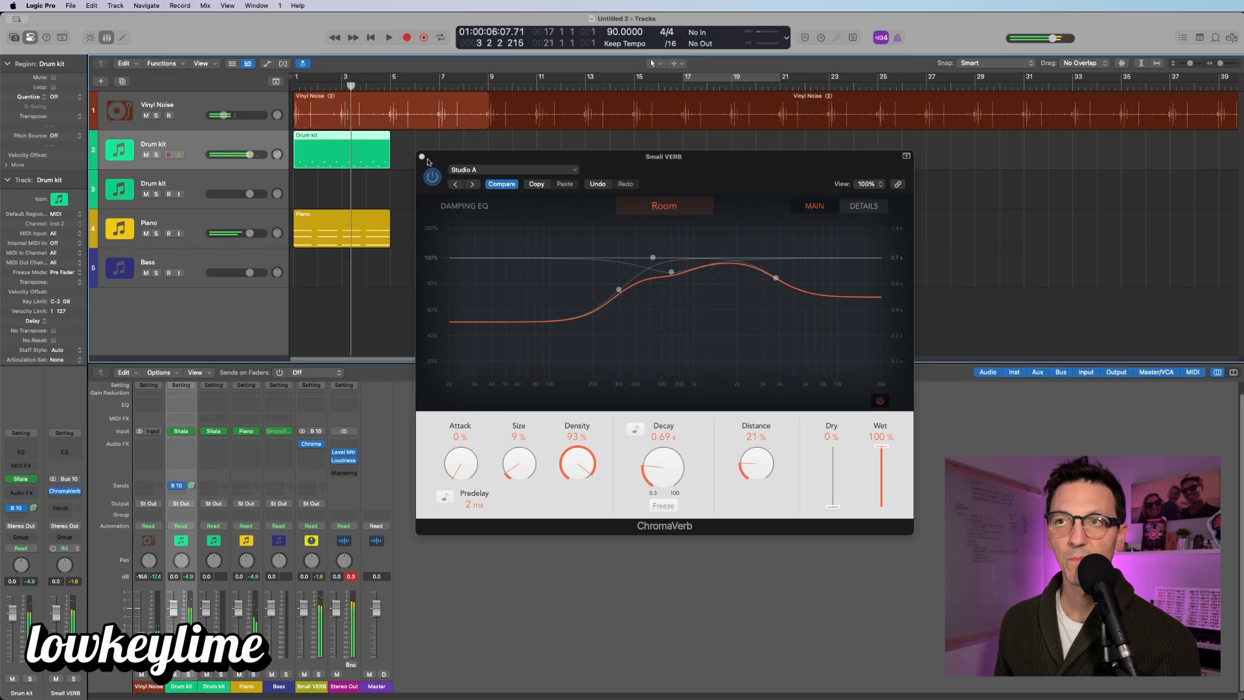
click(421, 156)
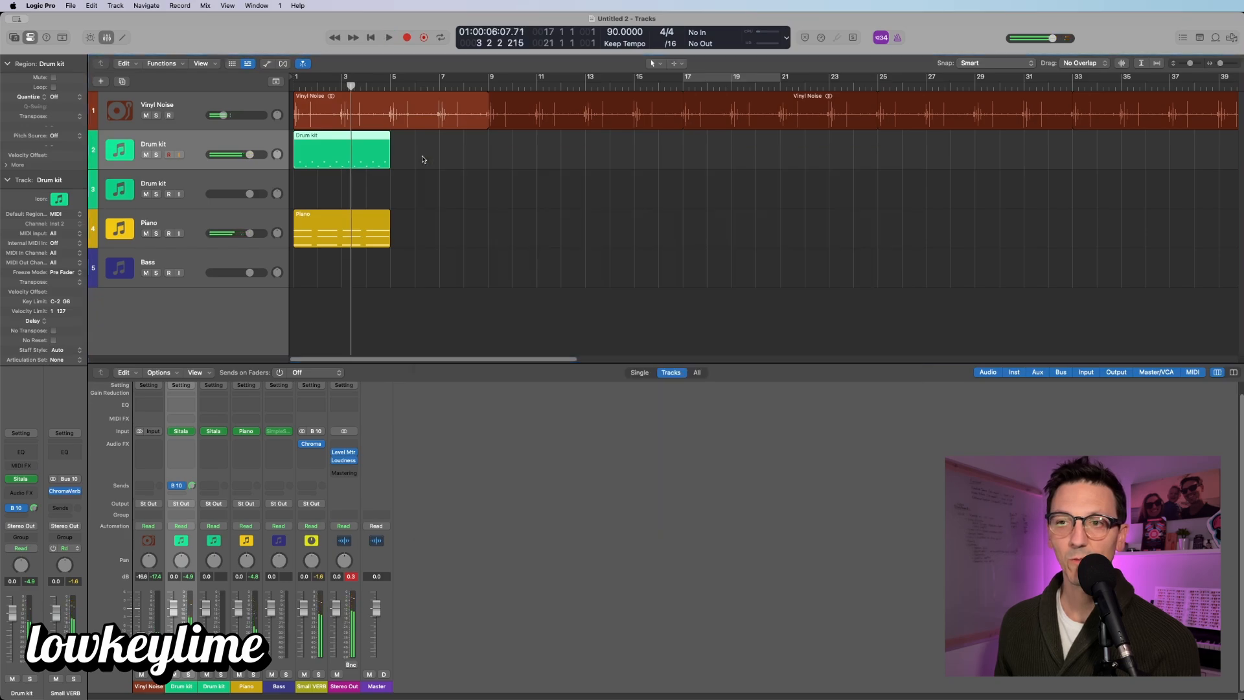
Step: Route the Drum kit send to Bus 11
click(25, 509)
mouse_move(29, 588)
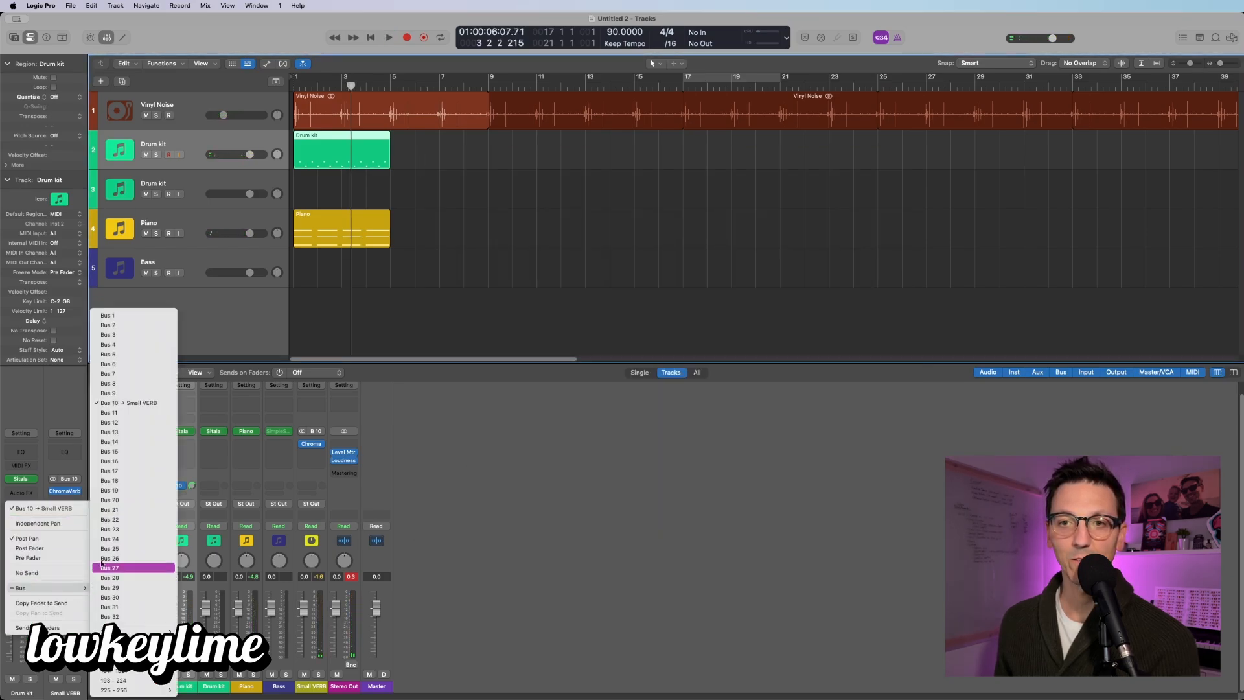
click(130, 412)
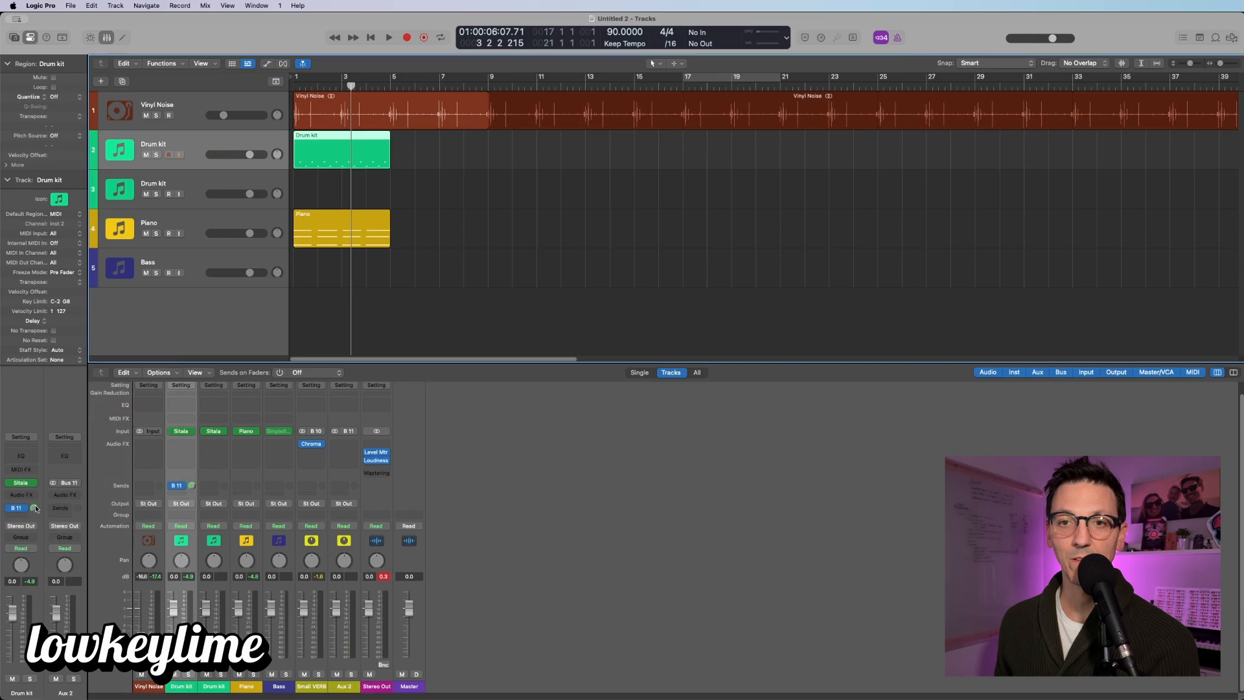
Step: Rename Aux 2 to Large VERB and copy ChromaVerb onto it
double_click(346, 686)
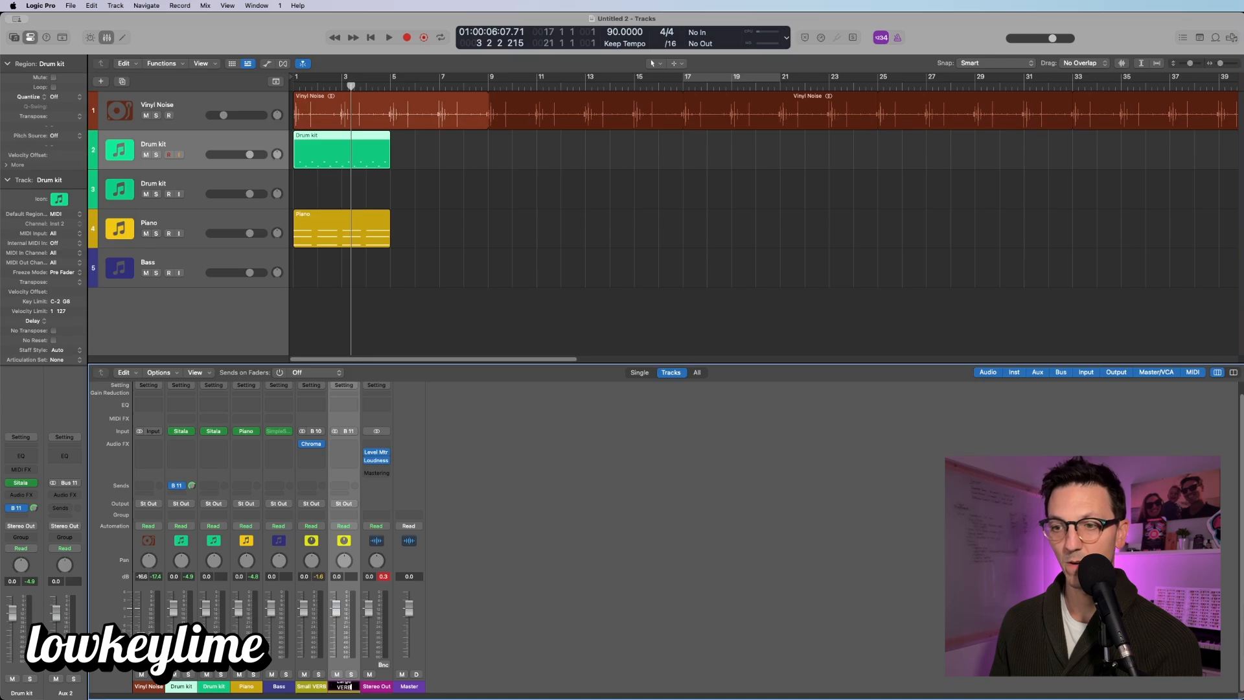
key(Return)
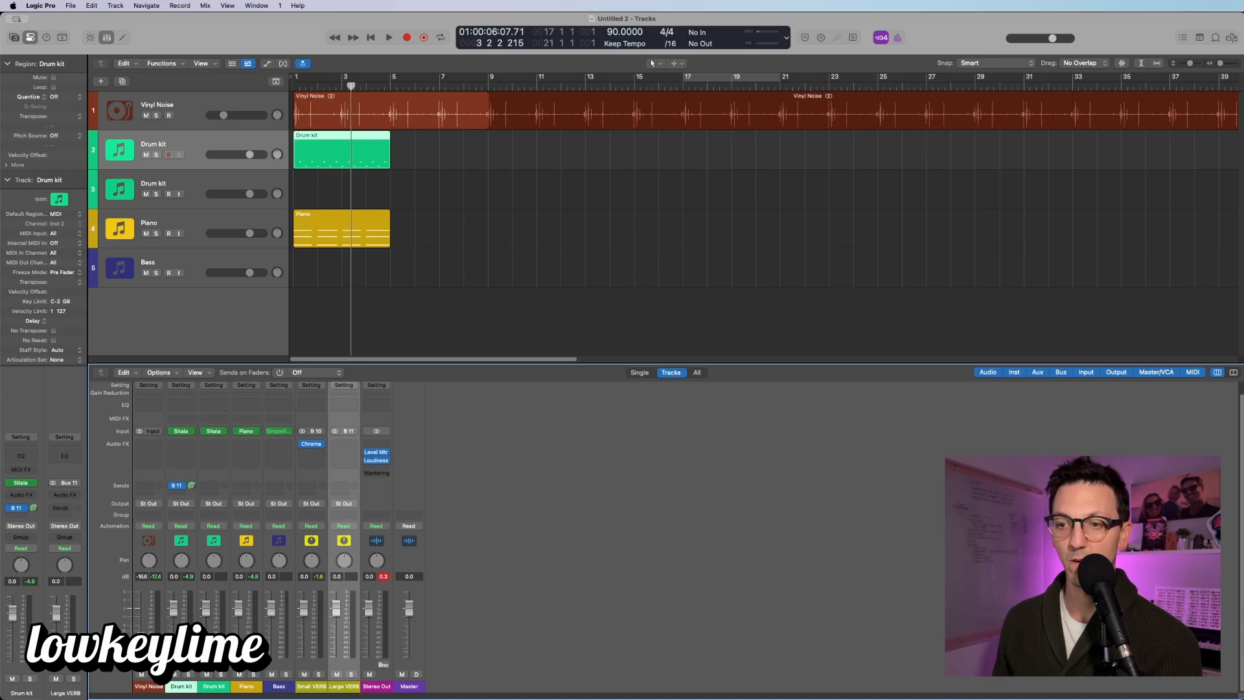
drag(322, 444, 354, 446)
click(355, 447)
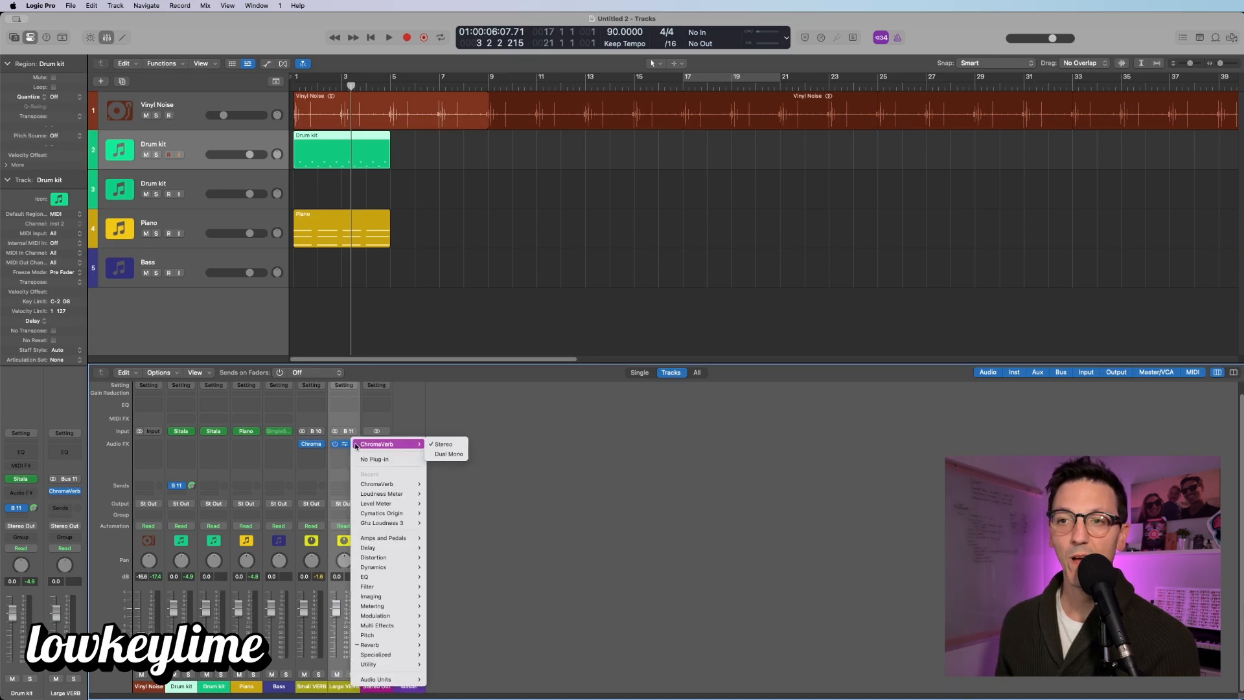
click(351, 447)
click(344, 444)
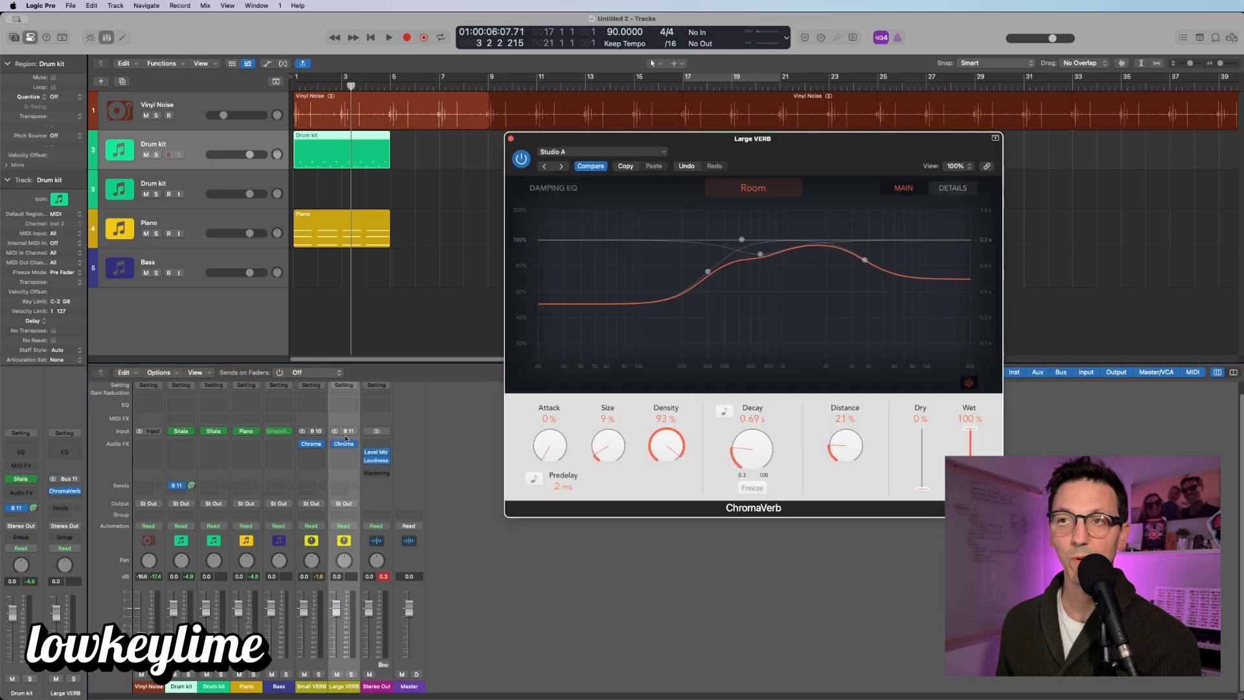
Step: Set Large VERB's ChromaVerb to the Large Room preset and play from the start
click(592, 157)
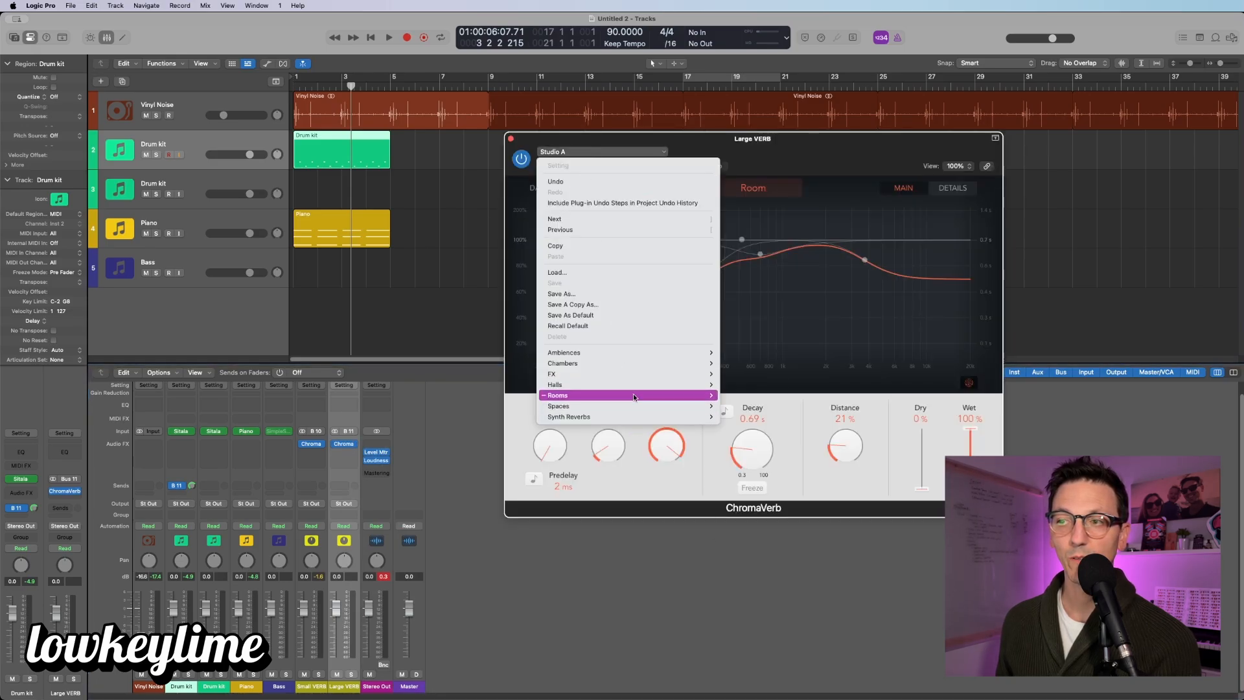
mouse_move(696, 396)
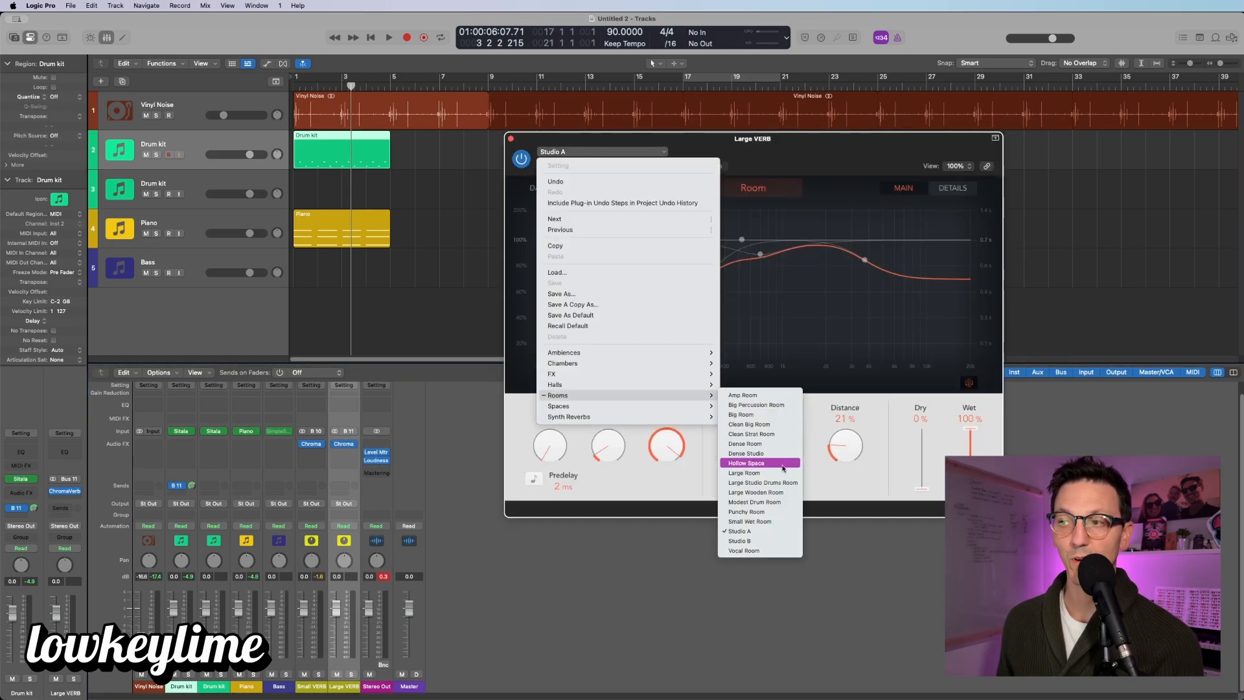
click(744, 473)
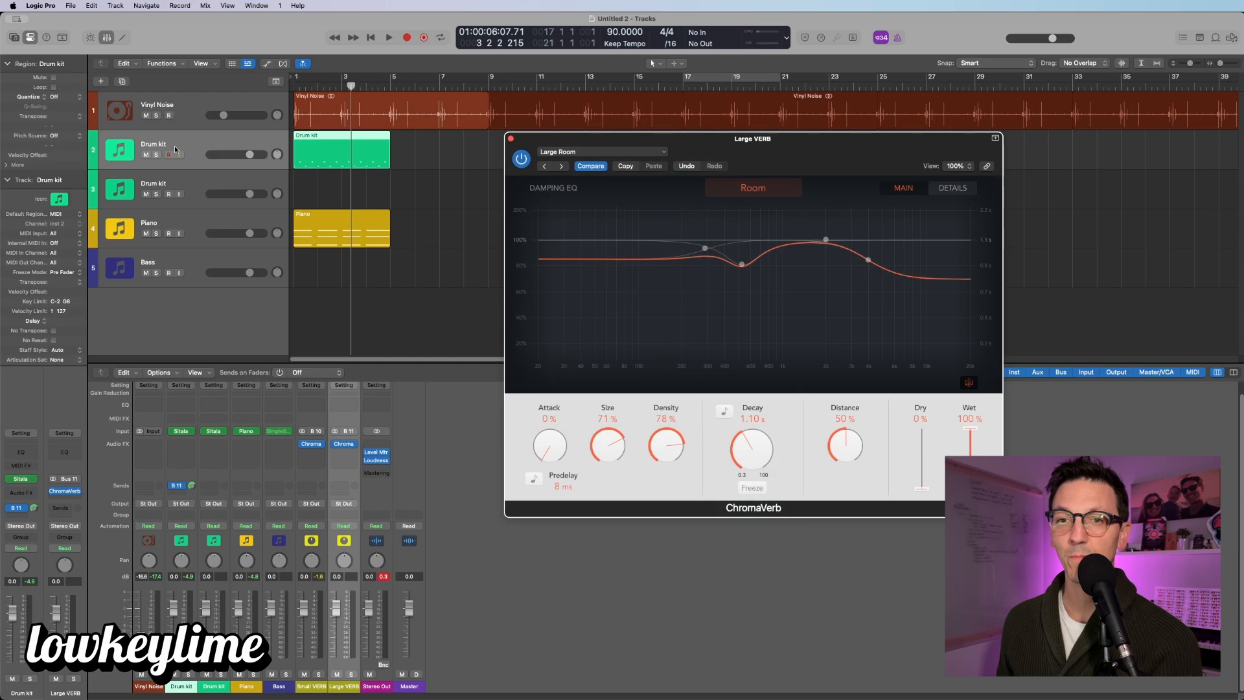
key(Return)
key(space)
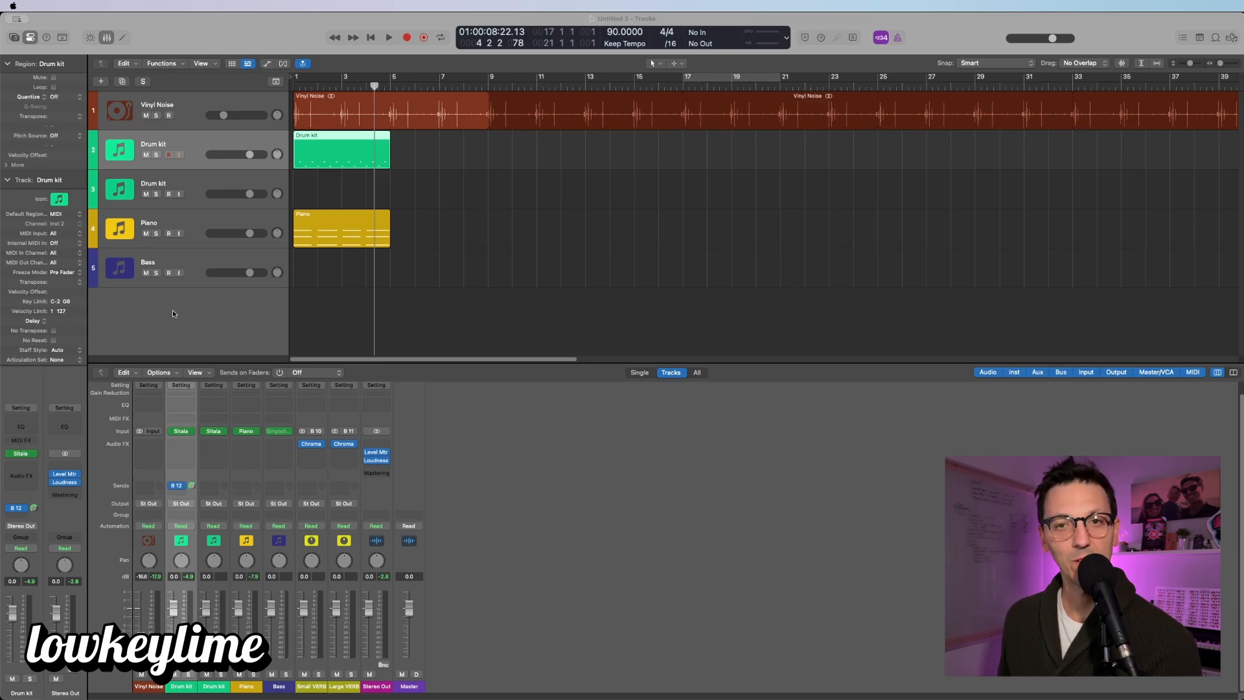
Step: Route the Drum kit send to Bus 12 and name the new aux 'Drum Bus'
click(17, 508)
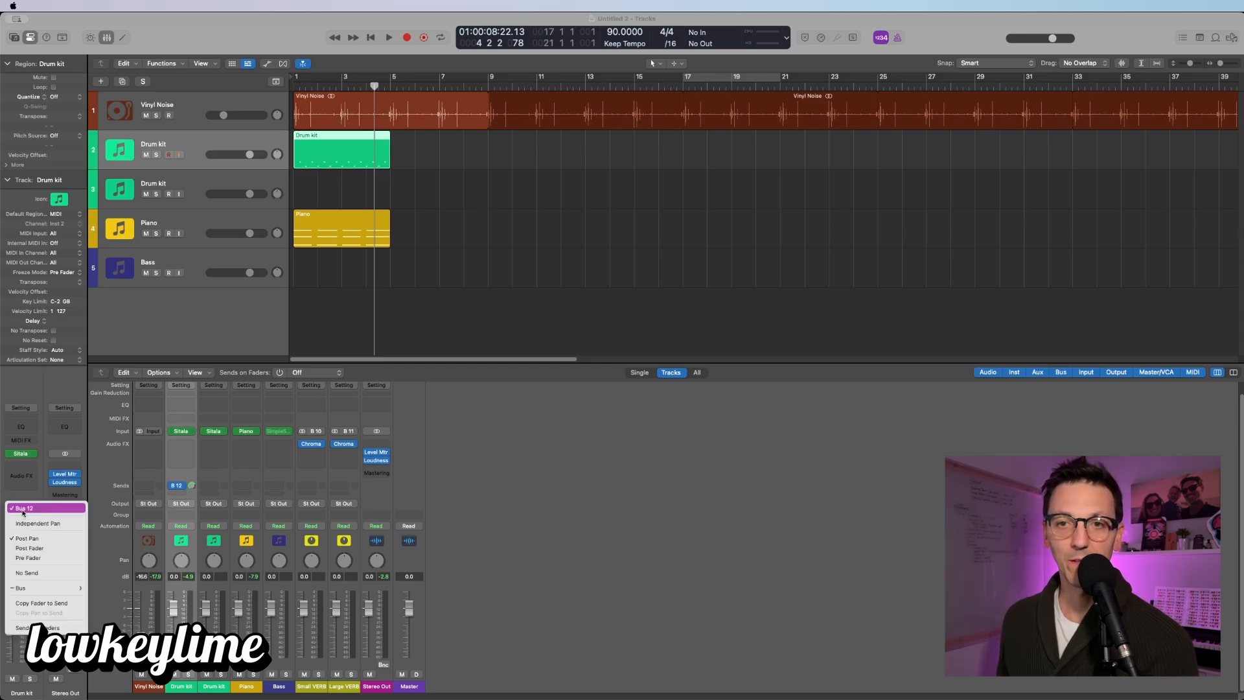
mouse_move(39, 588)
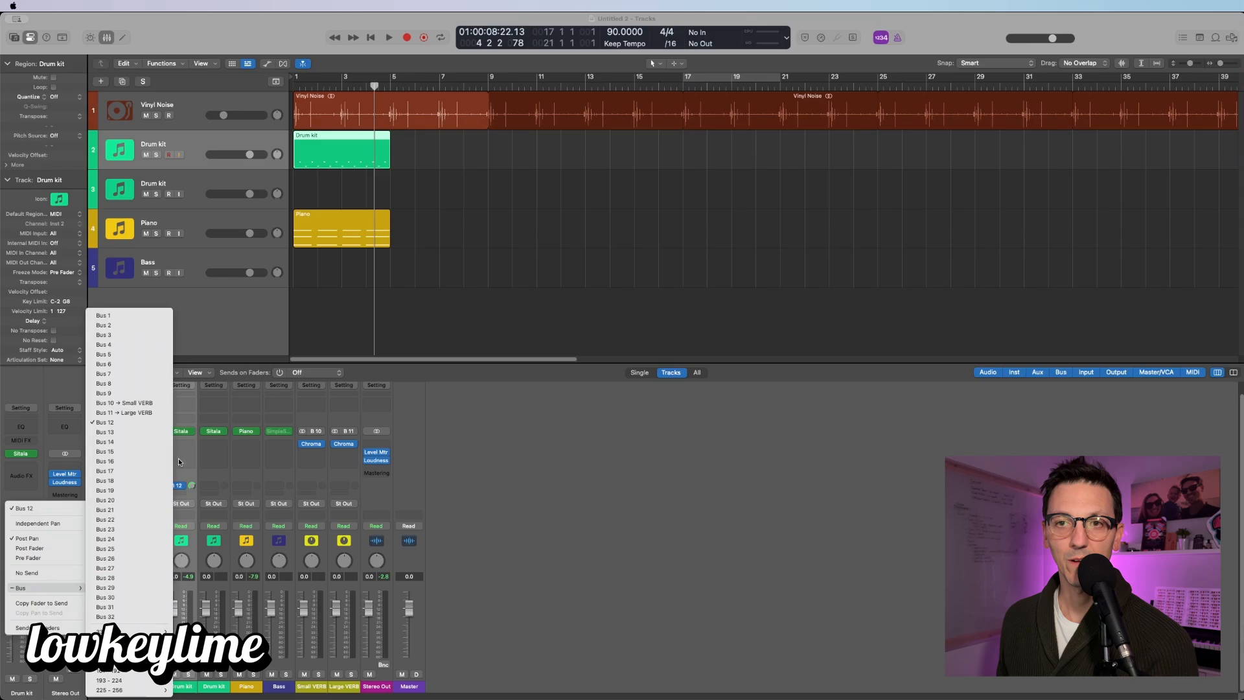
click(134, 422)
double_click(381, 686)
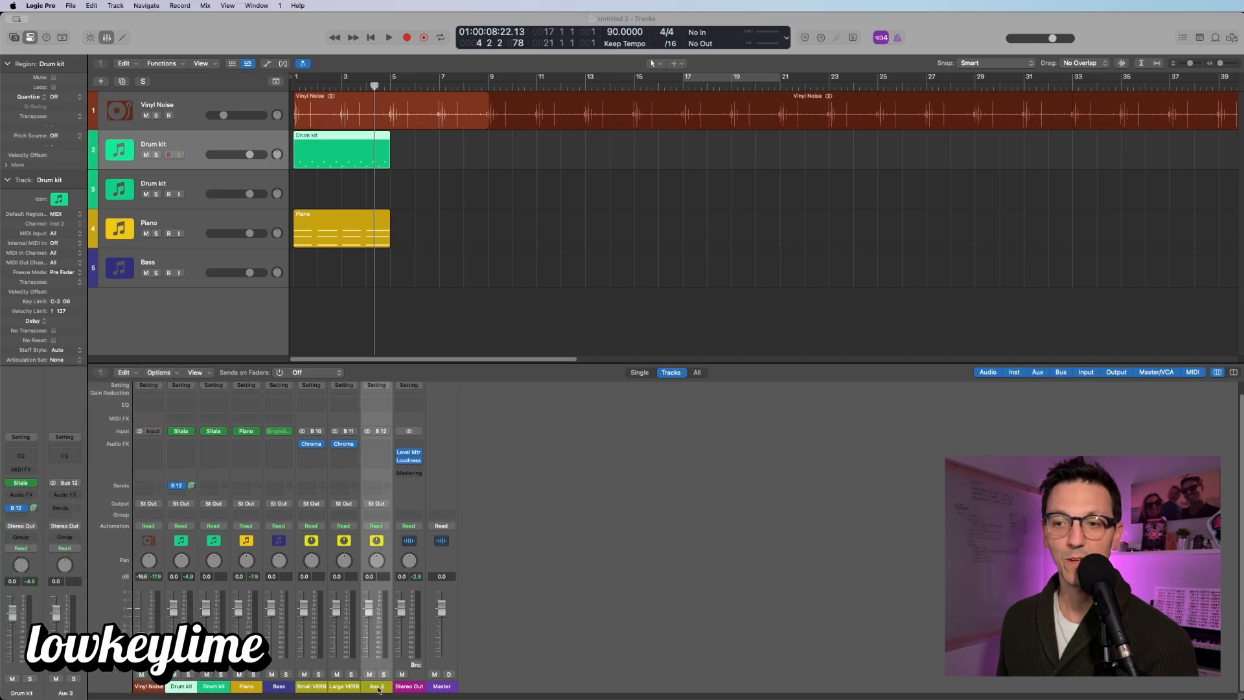
text(Drum B)
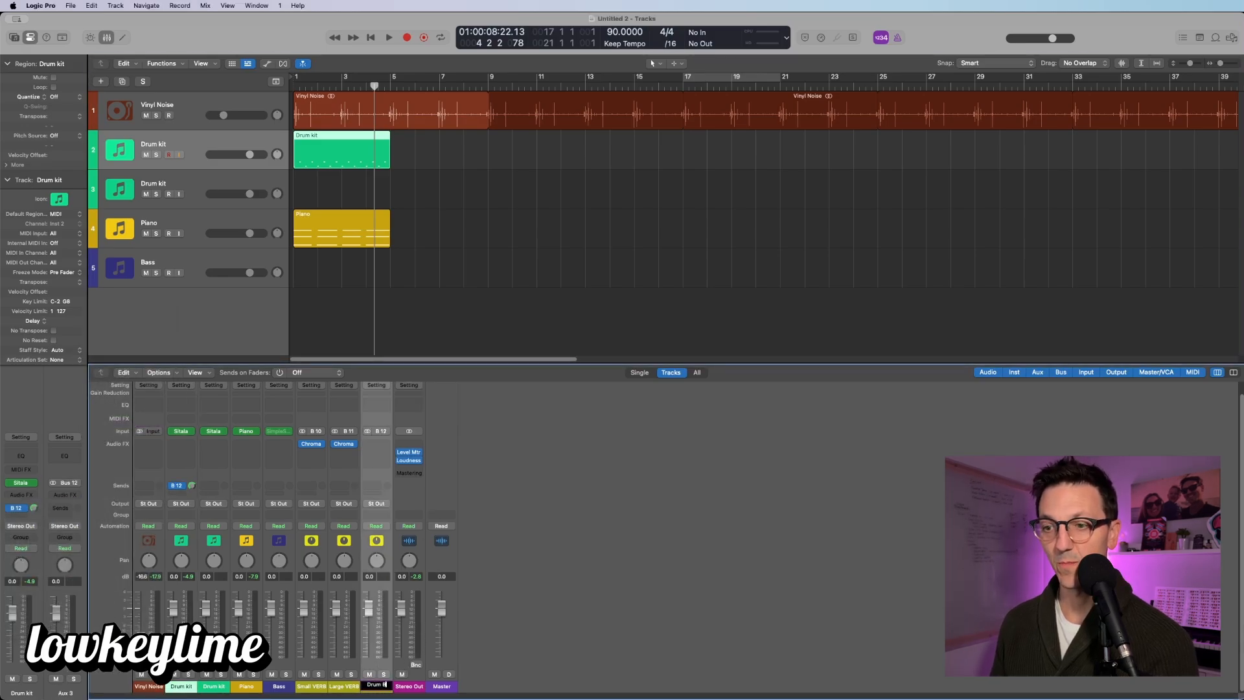
text(us)
key(Return)
Step: Insert ChromaVerb on Drum Bus, close its window, and browse effects for the next slot
click(384, 446)
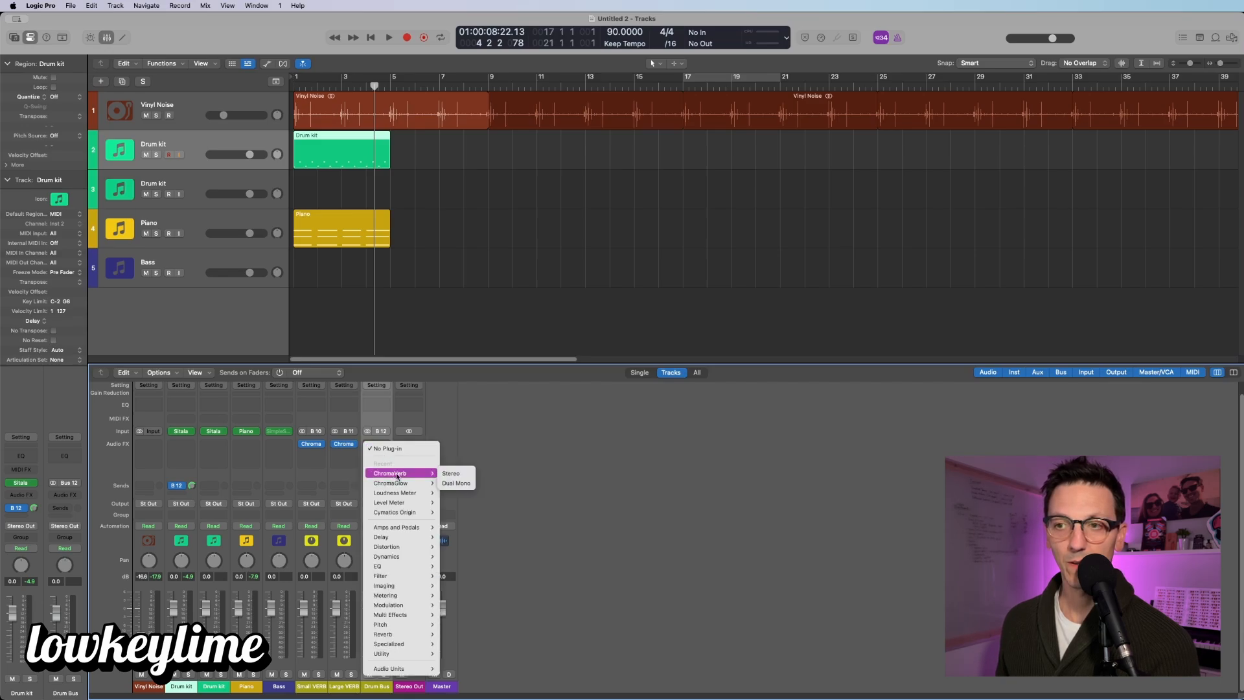
click(453, 474)
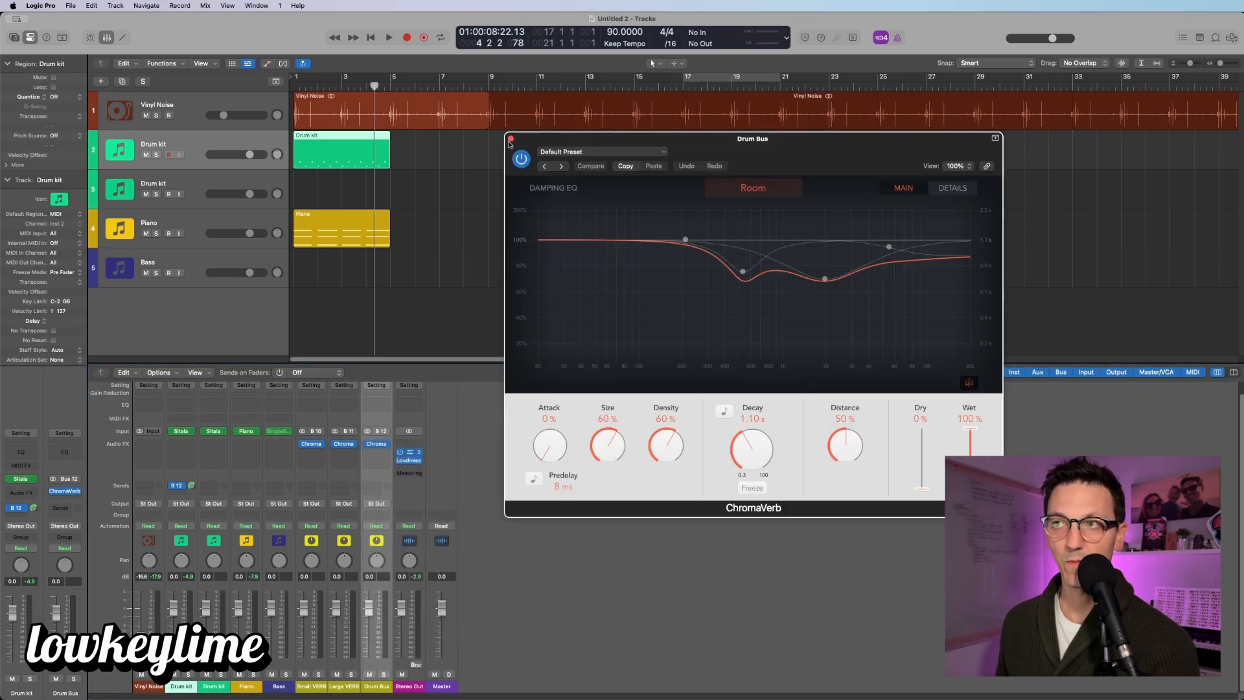
click(512, 139)
click(385, 445)
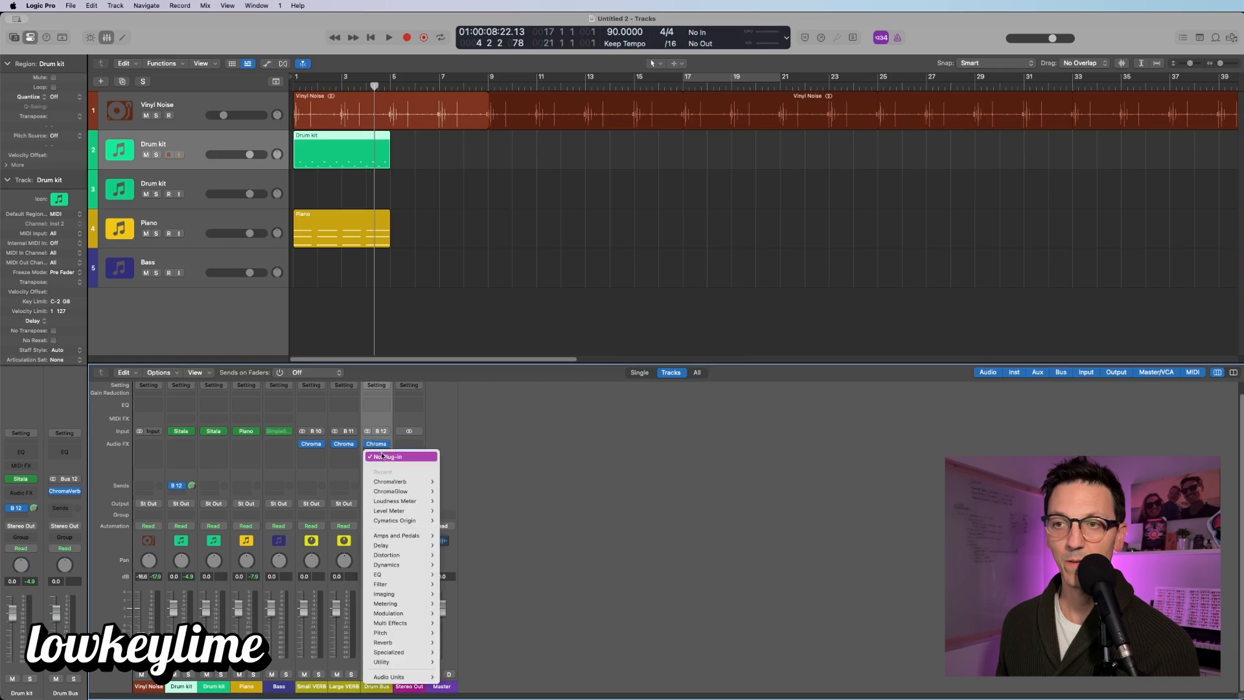
mouse_move(402, 496)
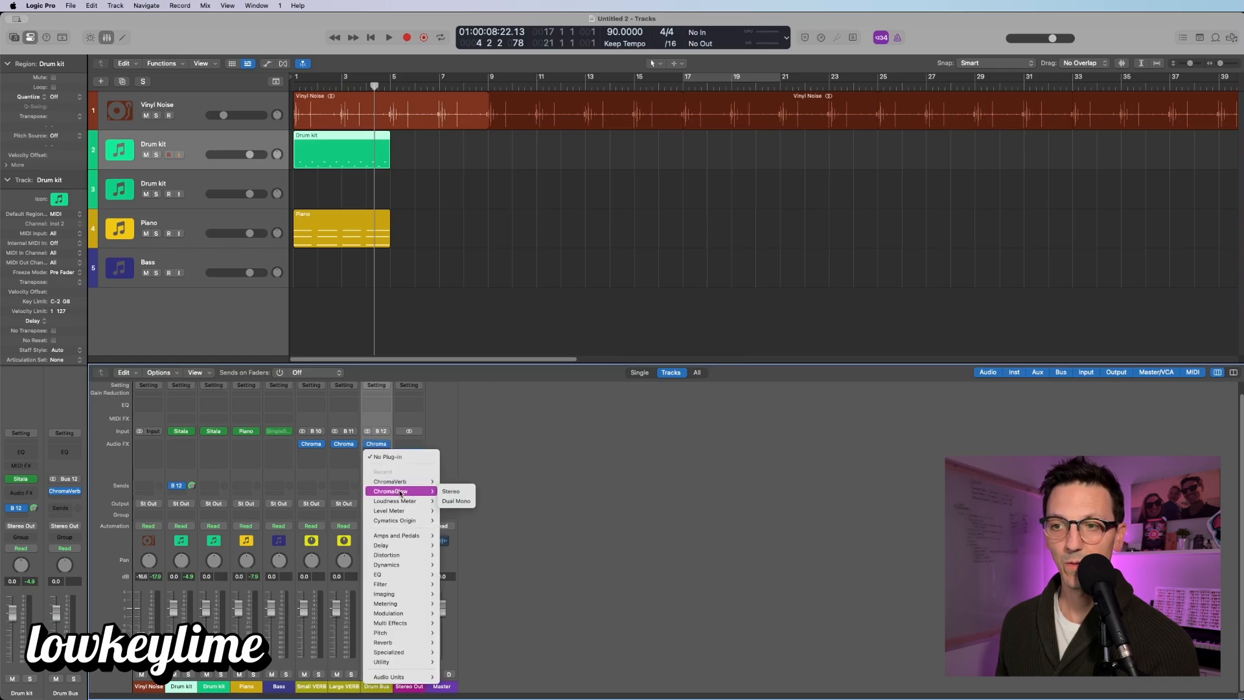
mouse_move(410, 555)
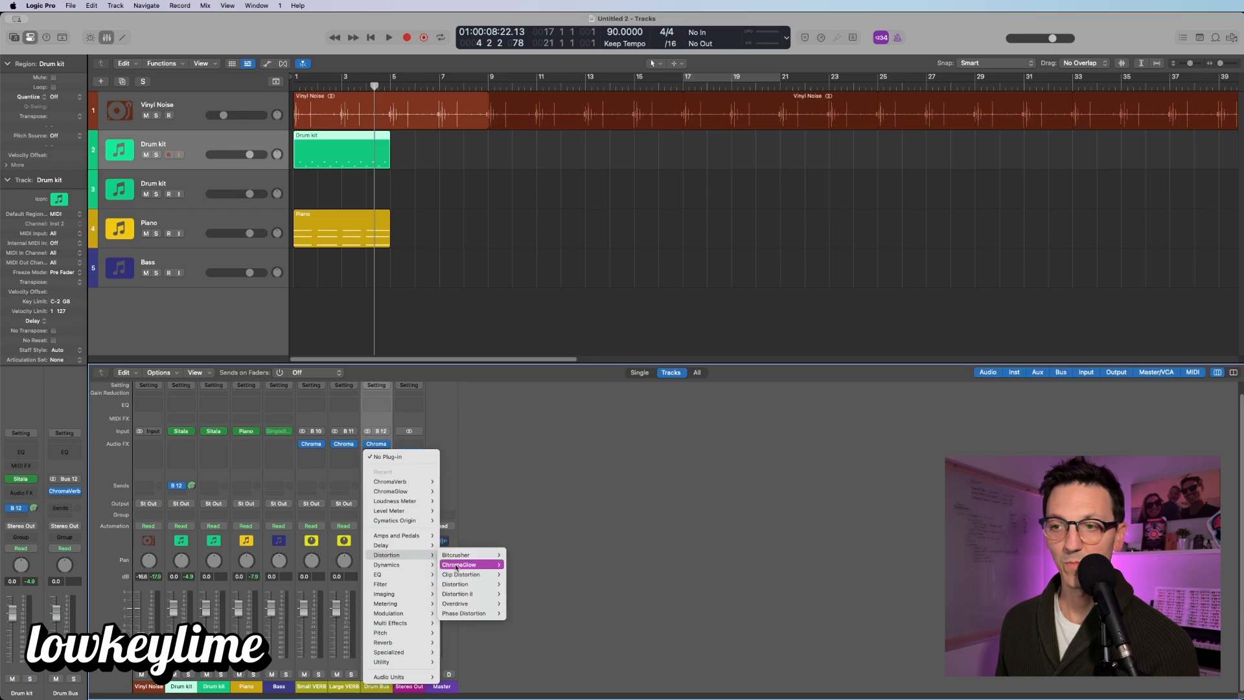
Step: Insert ChromaGlow on the Drum Bus with model Squeeze, style Hard Press and Squeeze at 31%
click(456, 566)
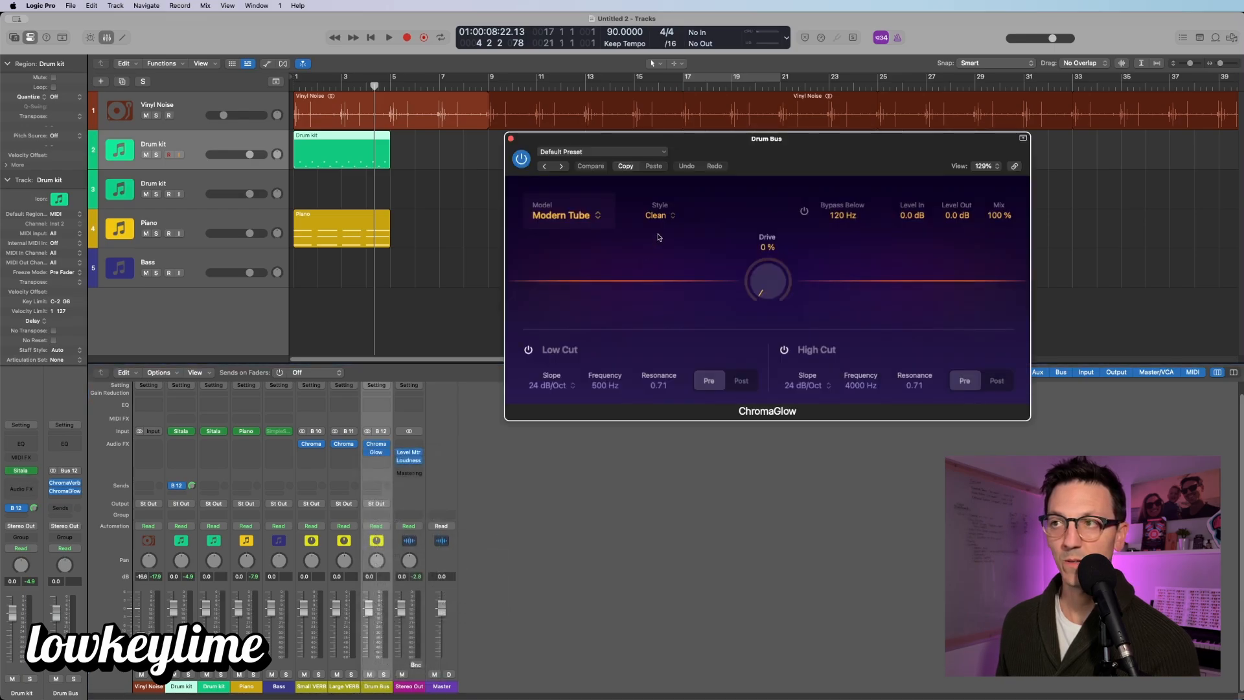
click(585, 215)
click(658, 228)
click(663, 222)
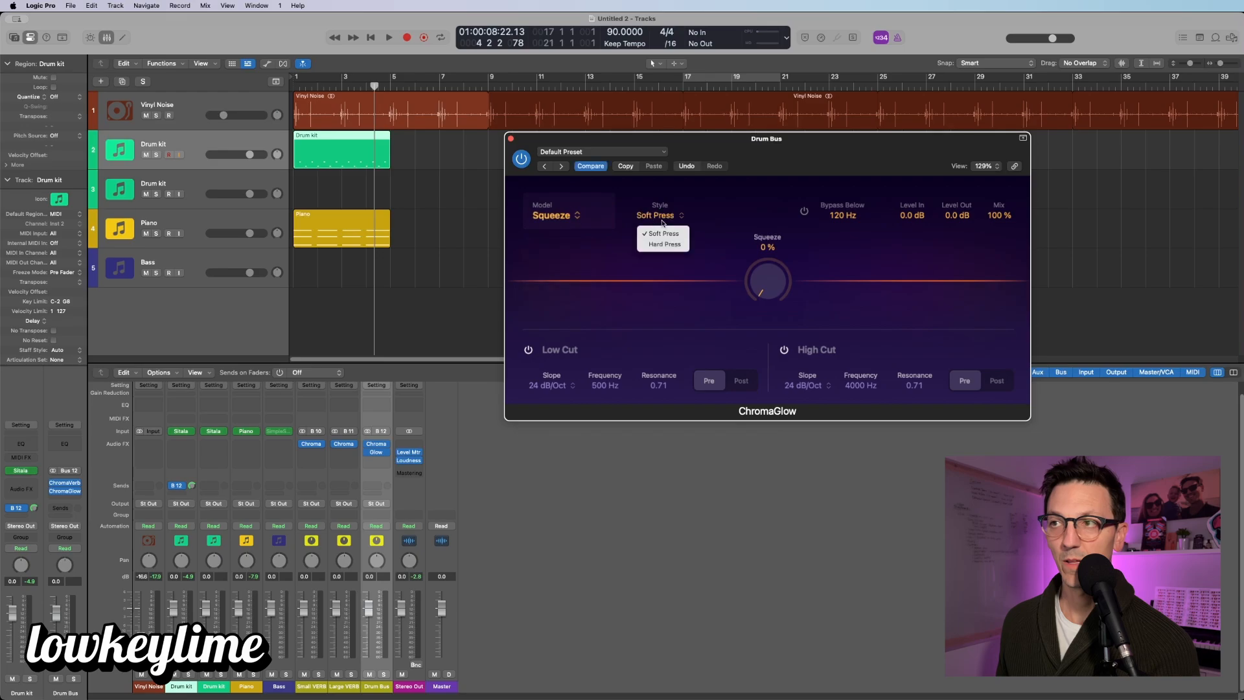
click(664, 233)
click(663, 214)
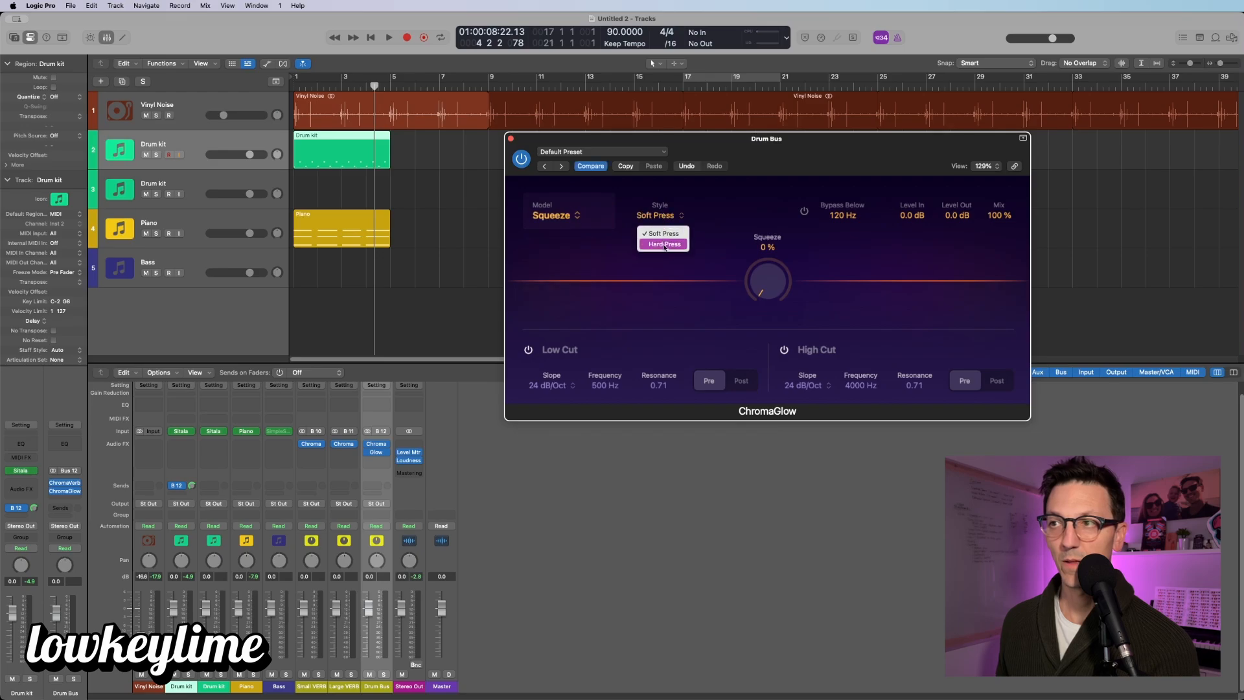
click(664, 245)
drag(770, 292, 749, 239)
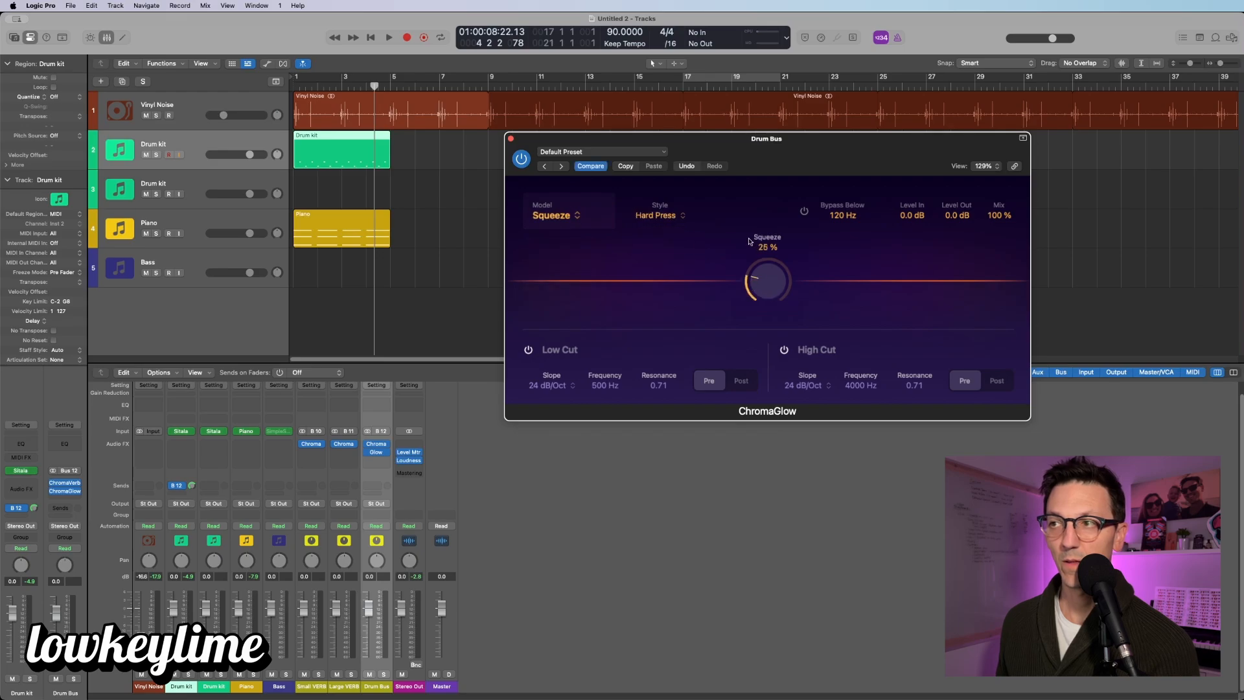
click(510, 139)
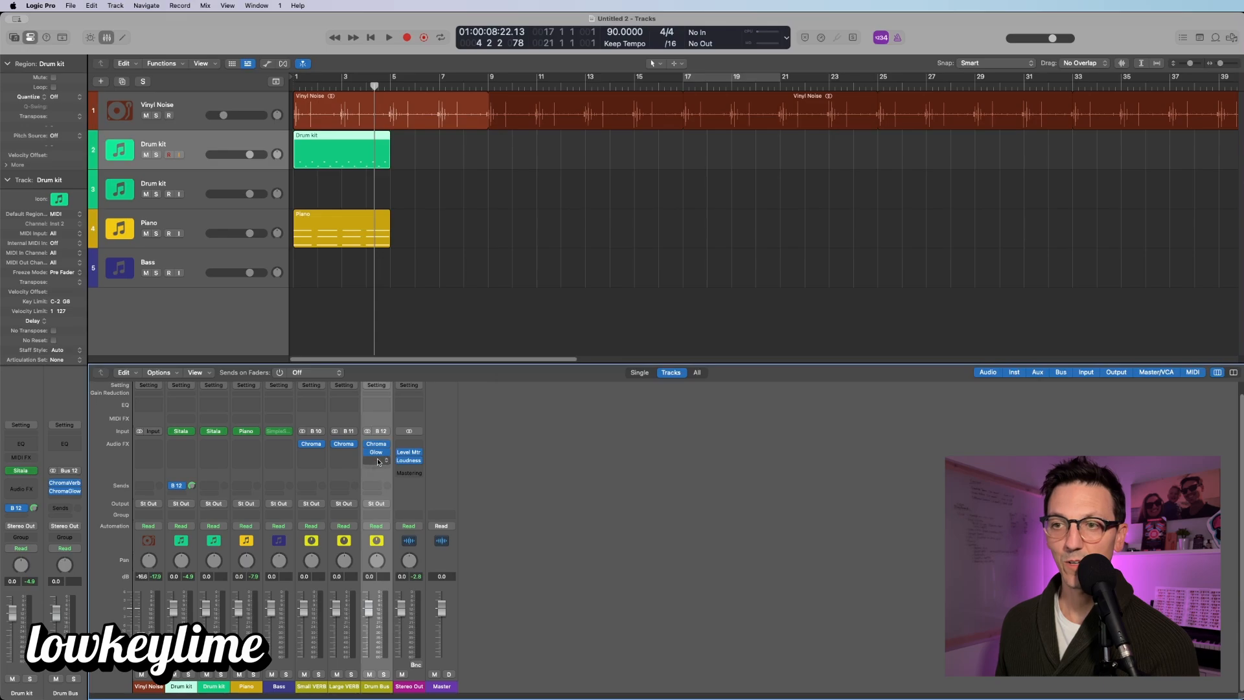
Step: Add a Dynamics Compressor after ChromaGlow on the Drum Bus and select the Drum kit channel
click(379, 461)
mouse_move(409, 568)
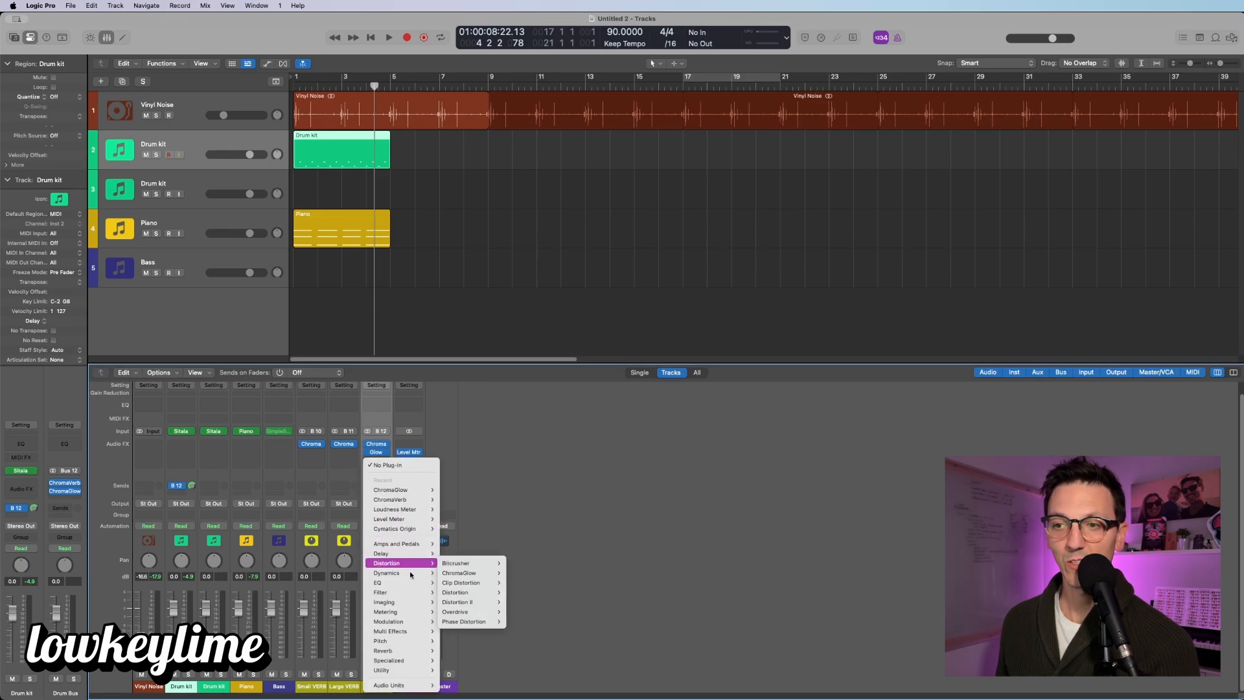
click(468, 583)
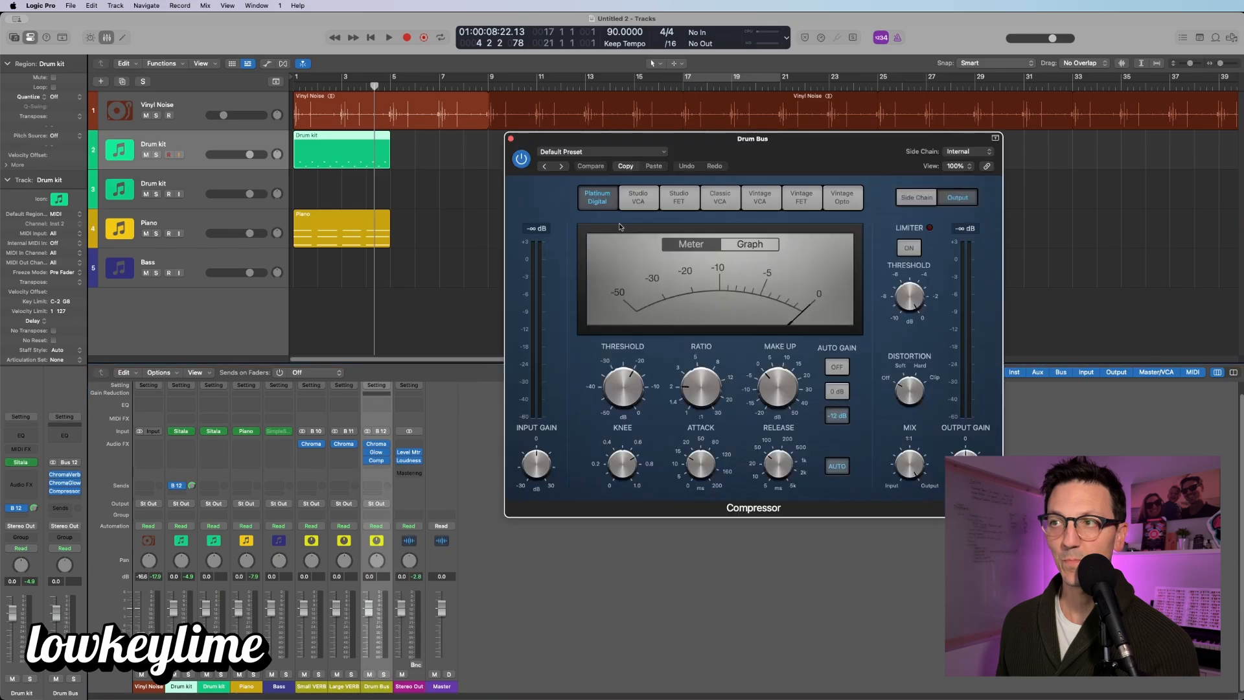
click(512, 140)
click(185, 140)
Step: Solo the Drum kit and play the project from bar 1
key(s)
key(Return)
key(space)
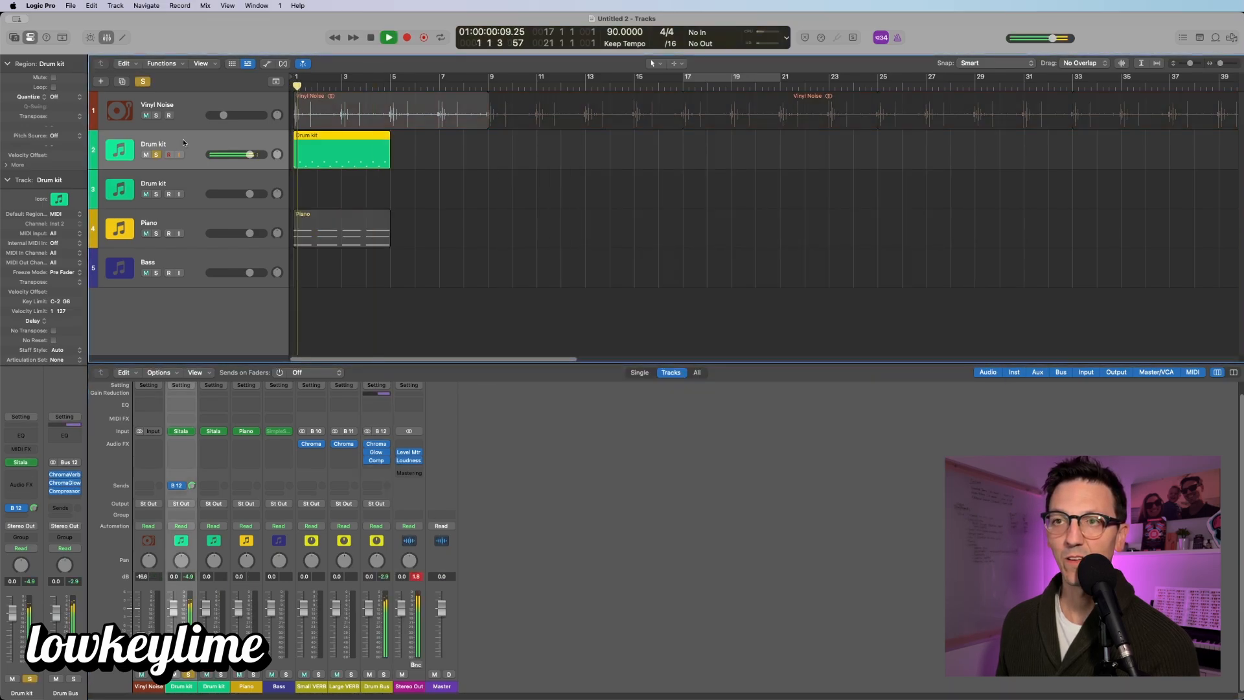
key(space)
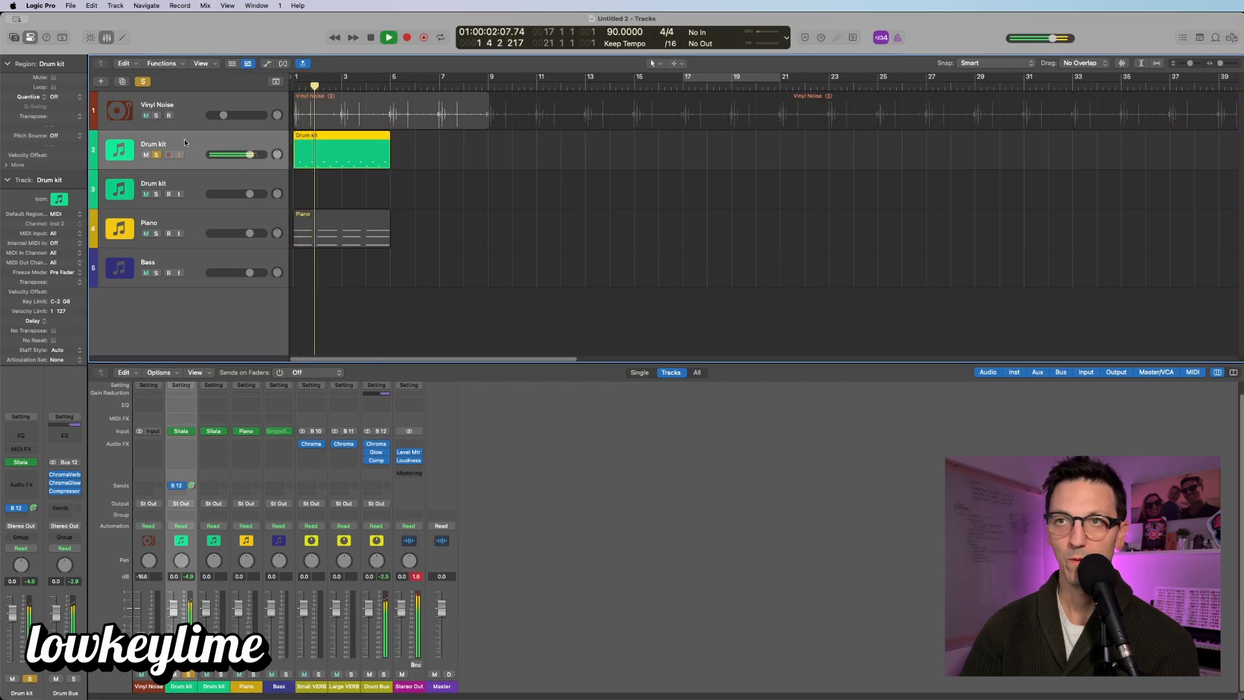
Step: Bypass the Drum Bus ChromaVerb, restart playback, and set the Drum kit's Bus 12 send to 0.0
click(367, 444)
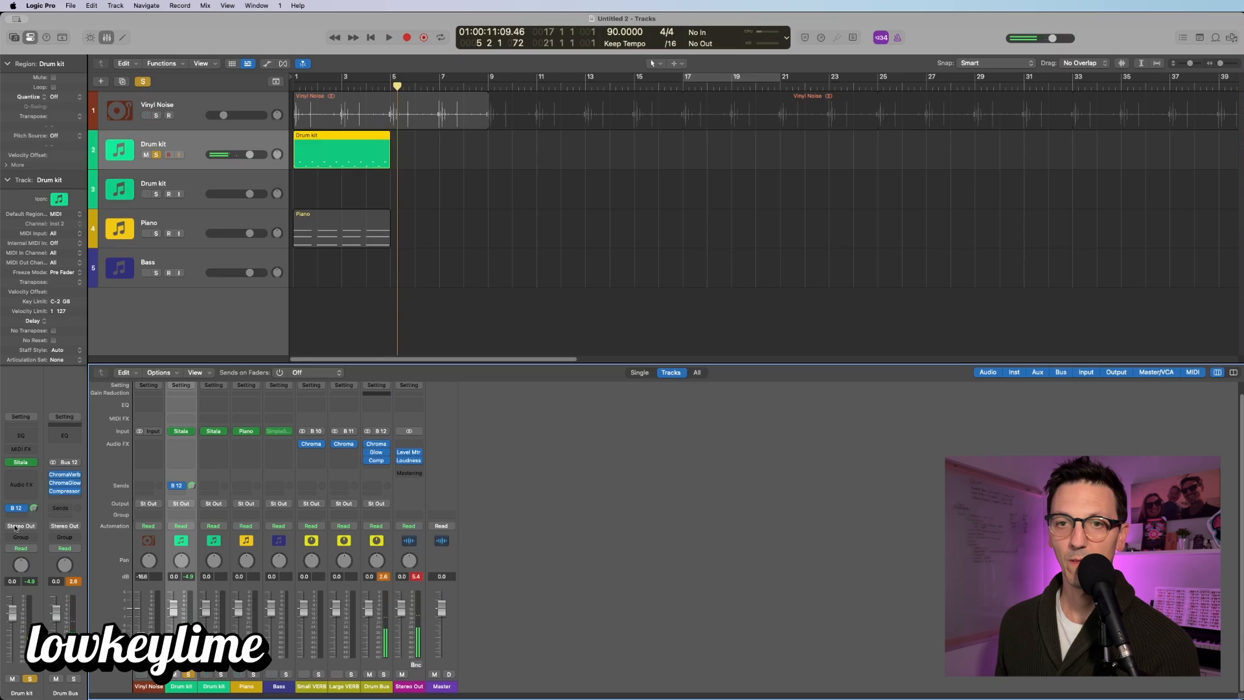
key(Return)
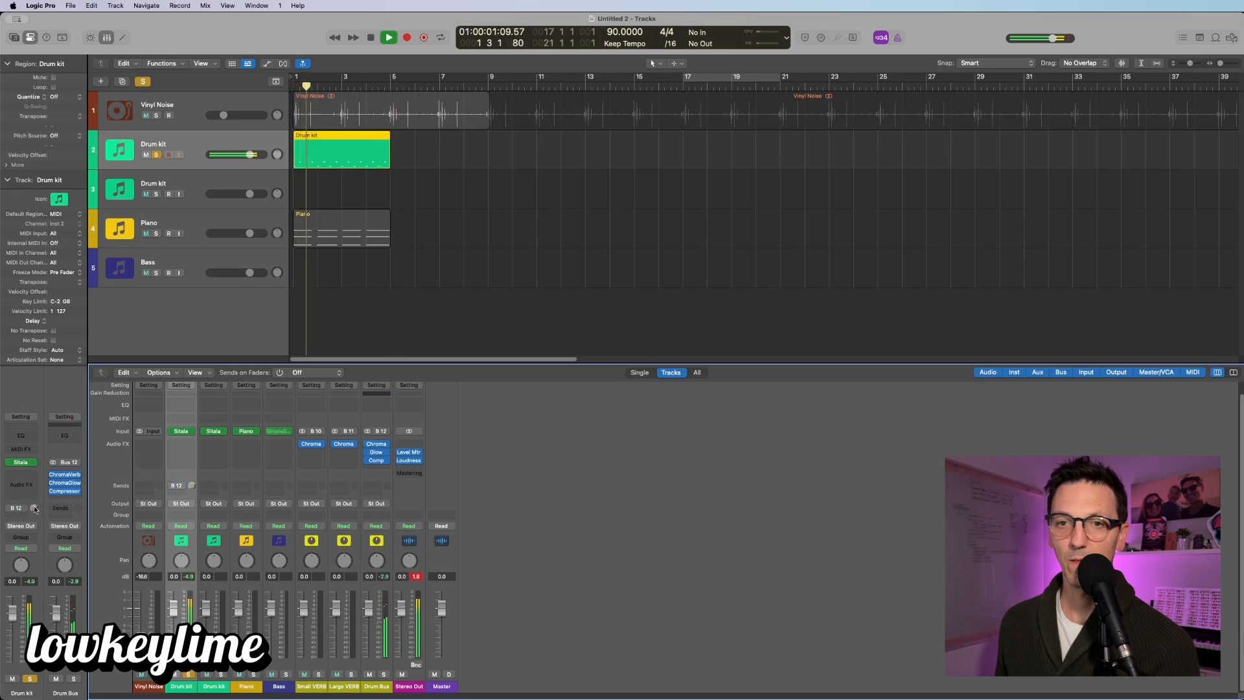
click(34, 509)
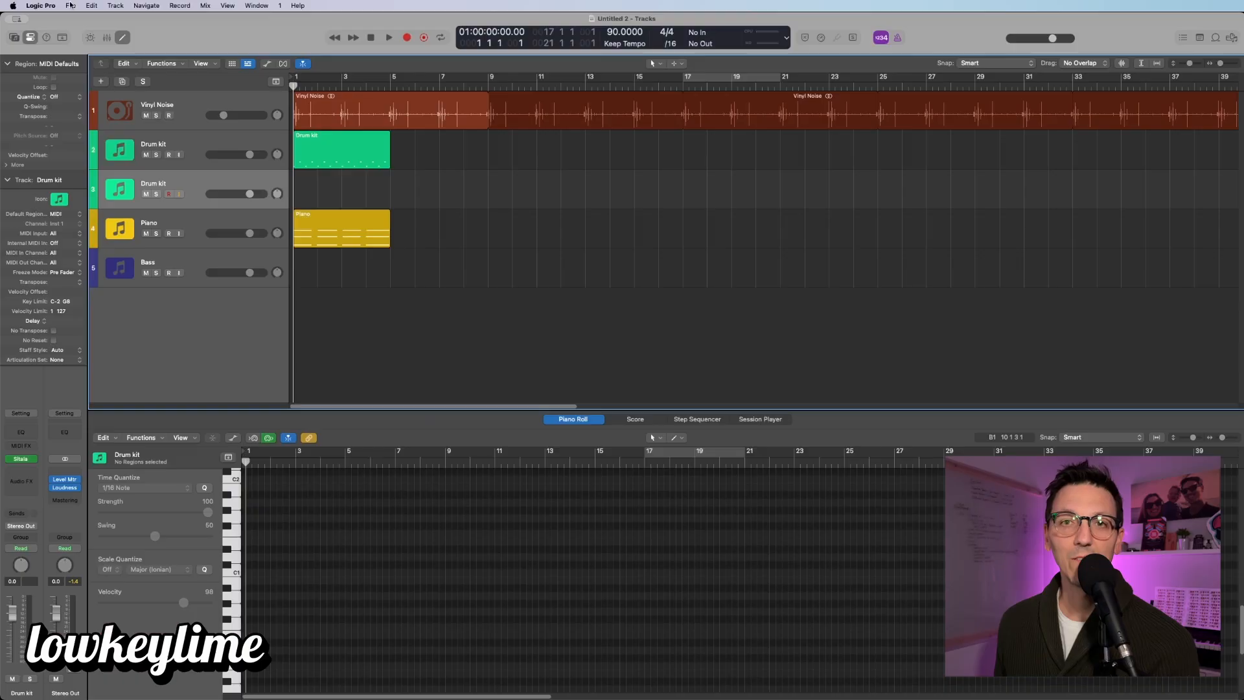
Step: Save the project as a template named 'New Template' via File > Save as Template
click(70, 5)
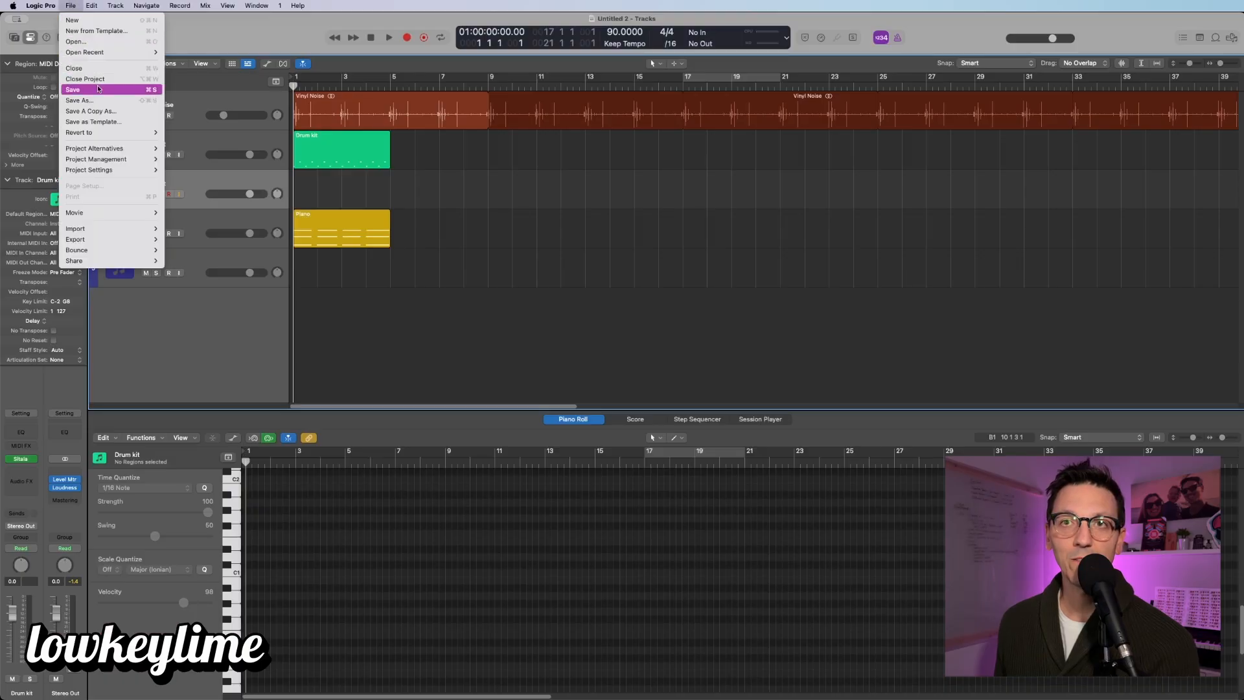
click(116, 123)
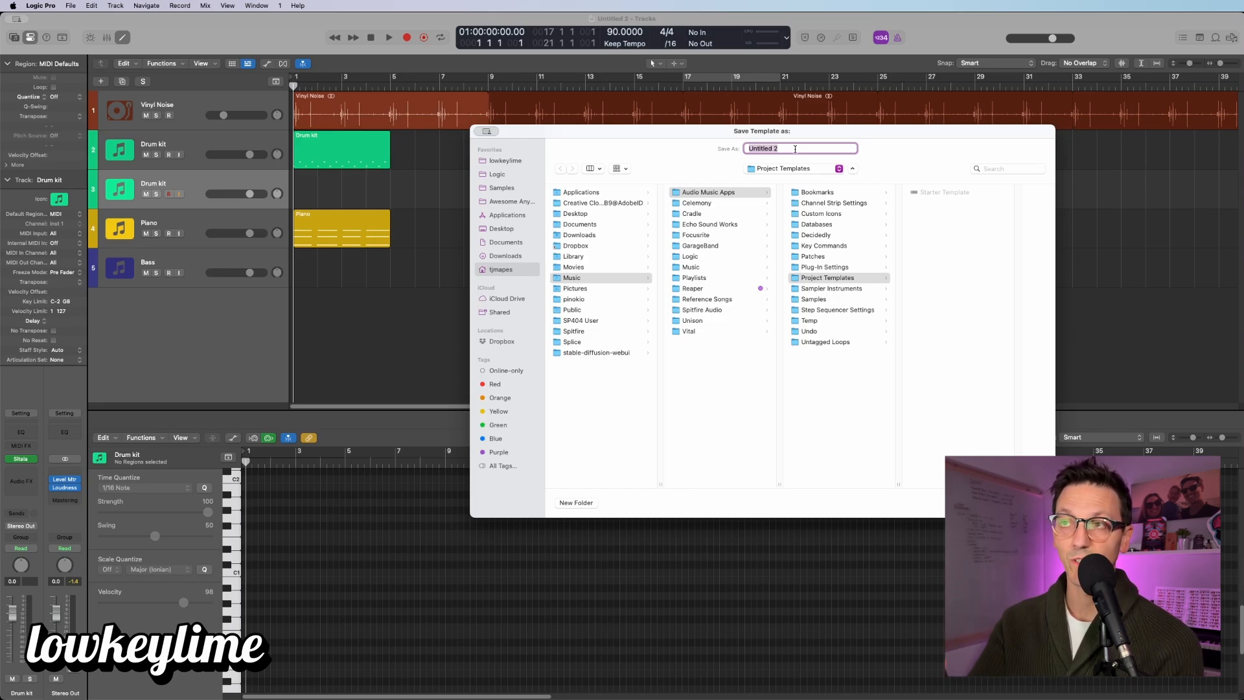
text(New Template)
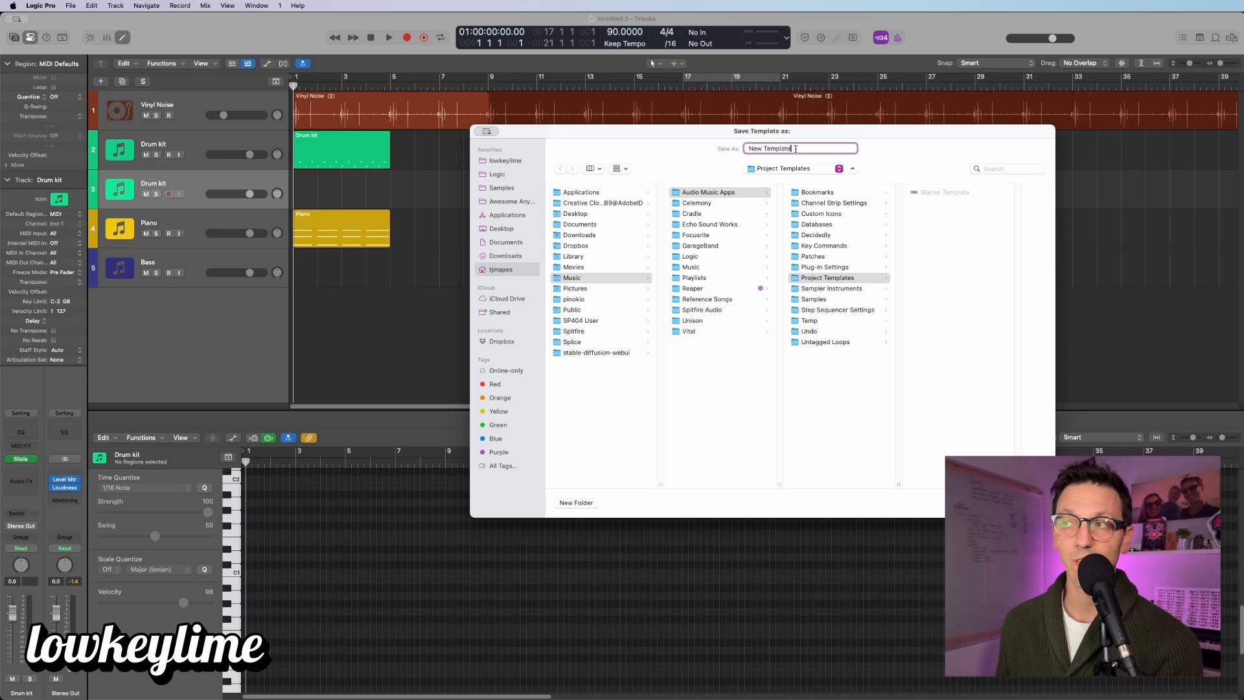
Step: Confirm the template save, close Untitled 2 without saving, and start a new project from New Template
key(Return)
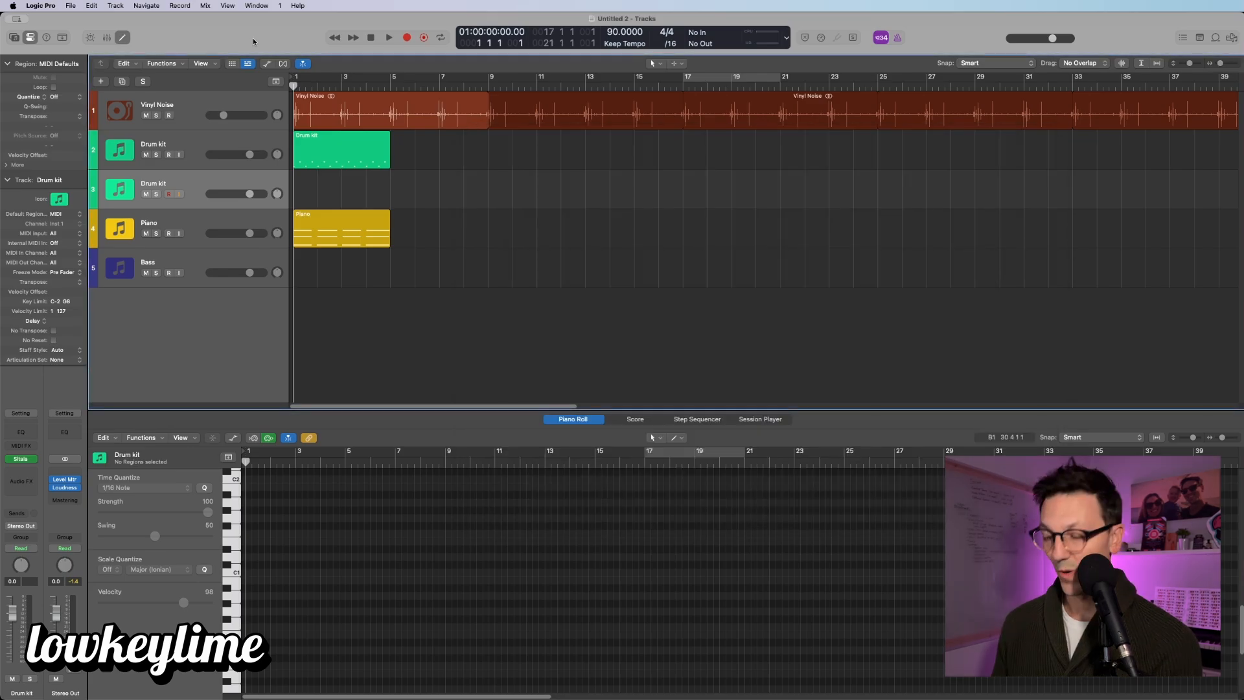
key(super+n)
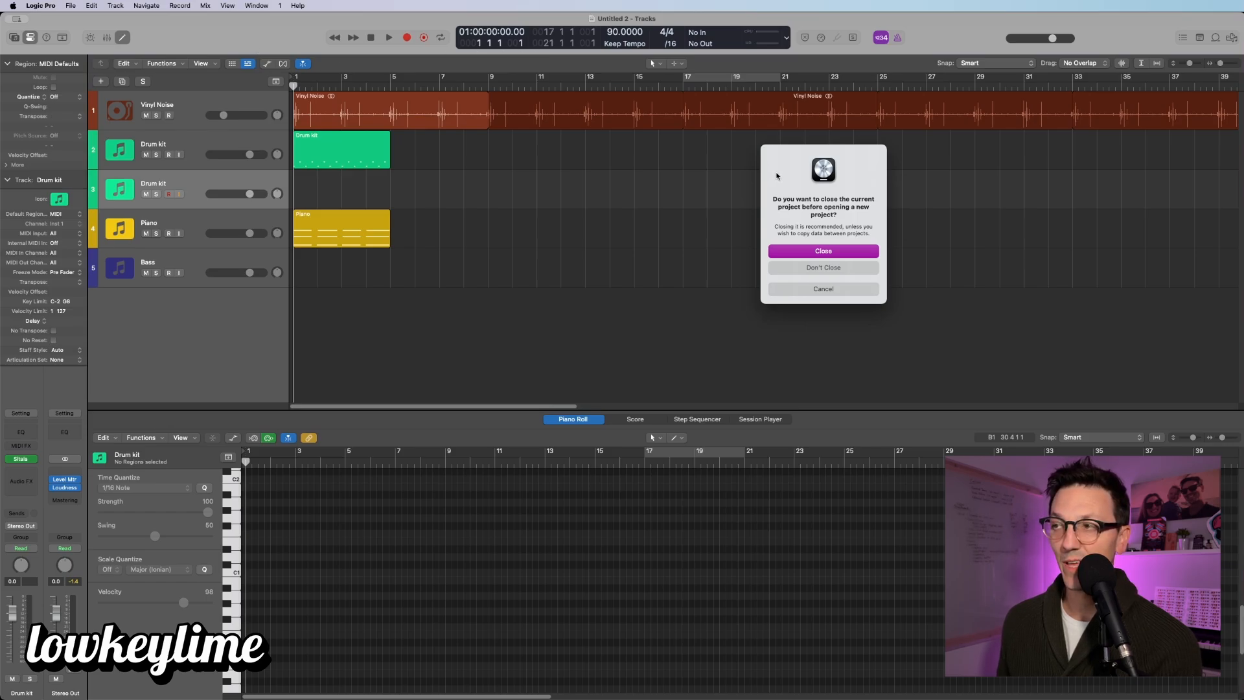
click(825, 252)
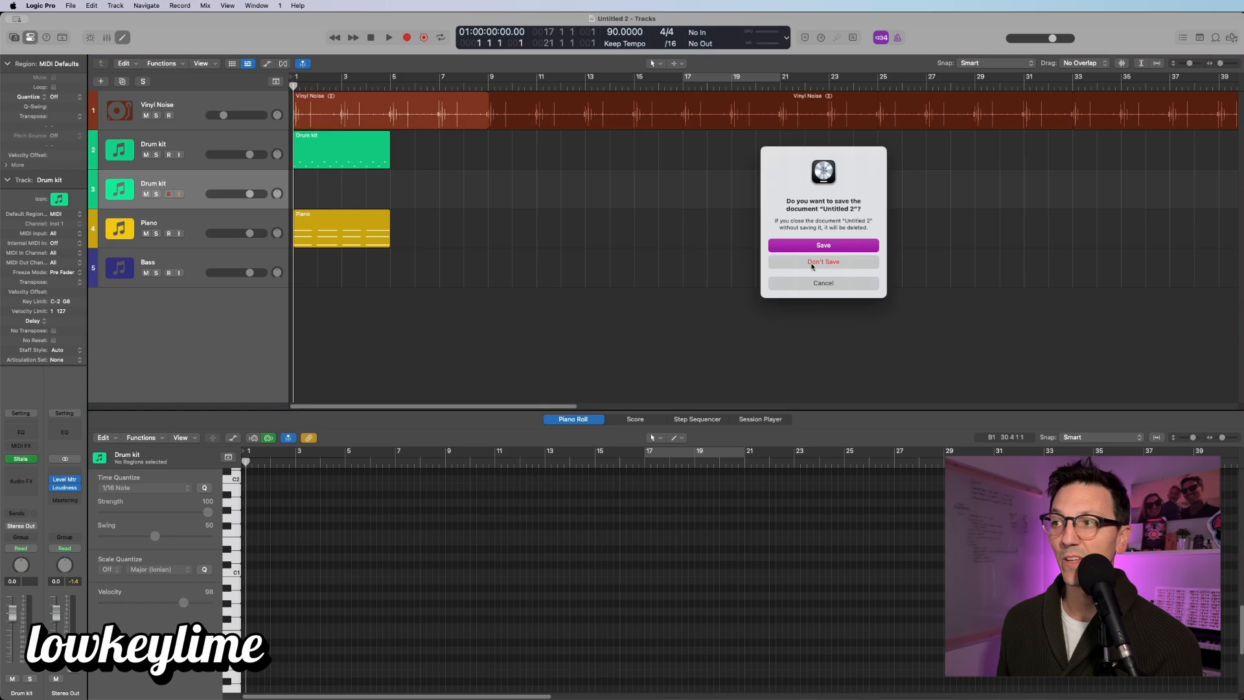
click(812, 263)
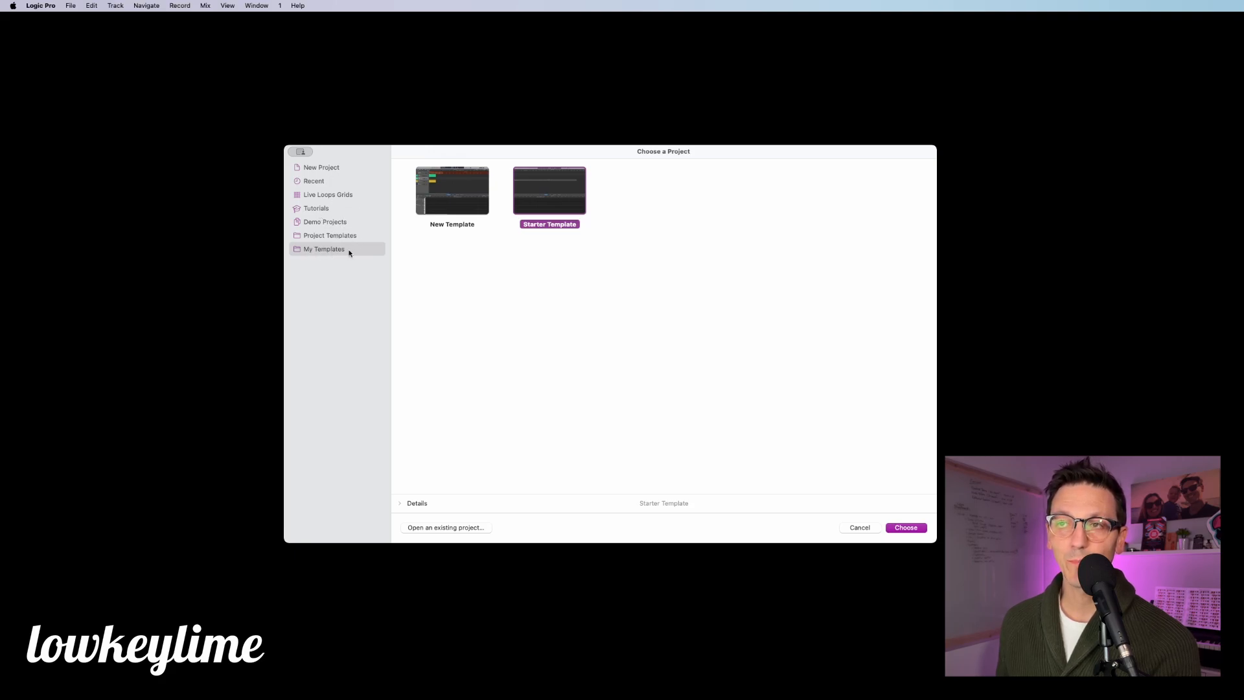
click(443, 198)
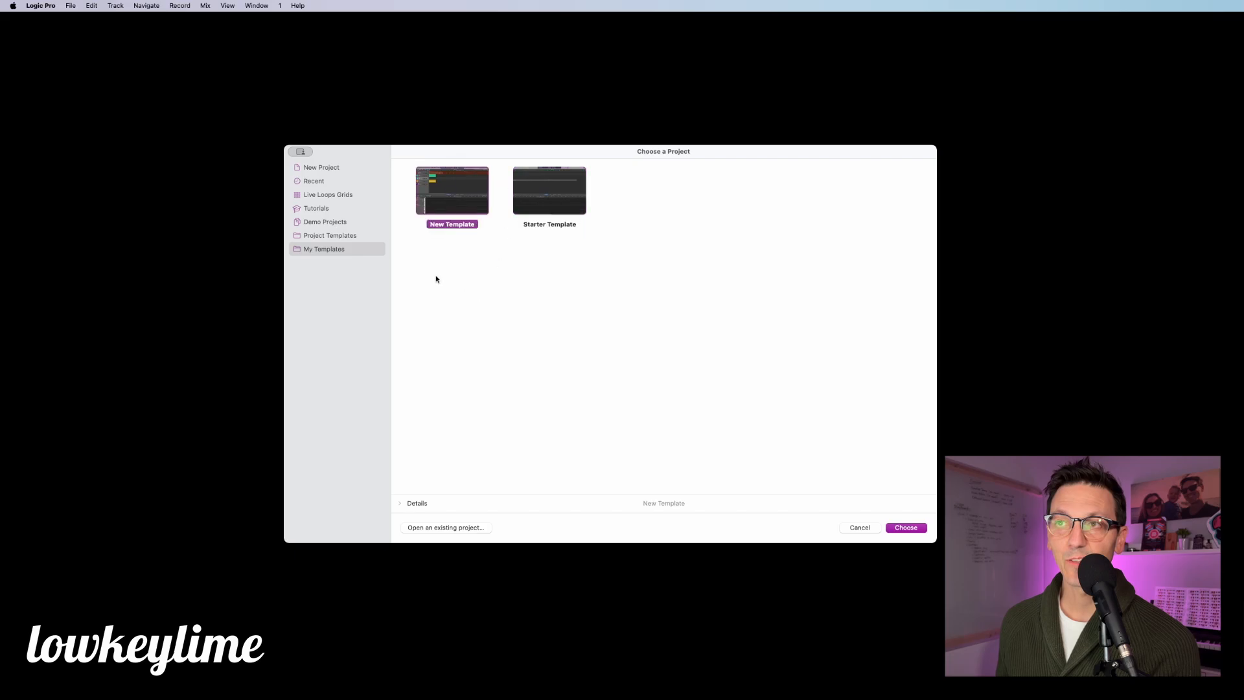
click(906, 528)
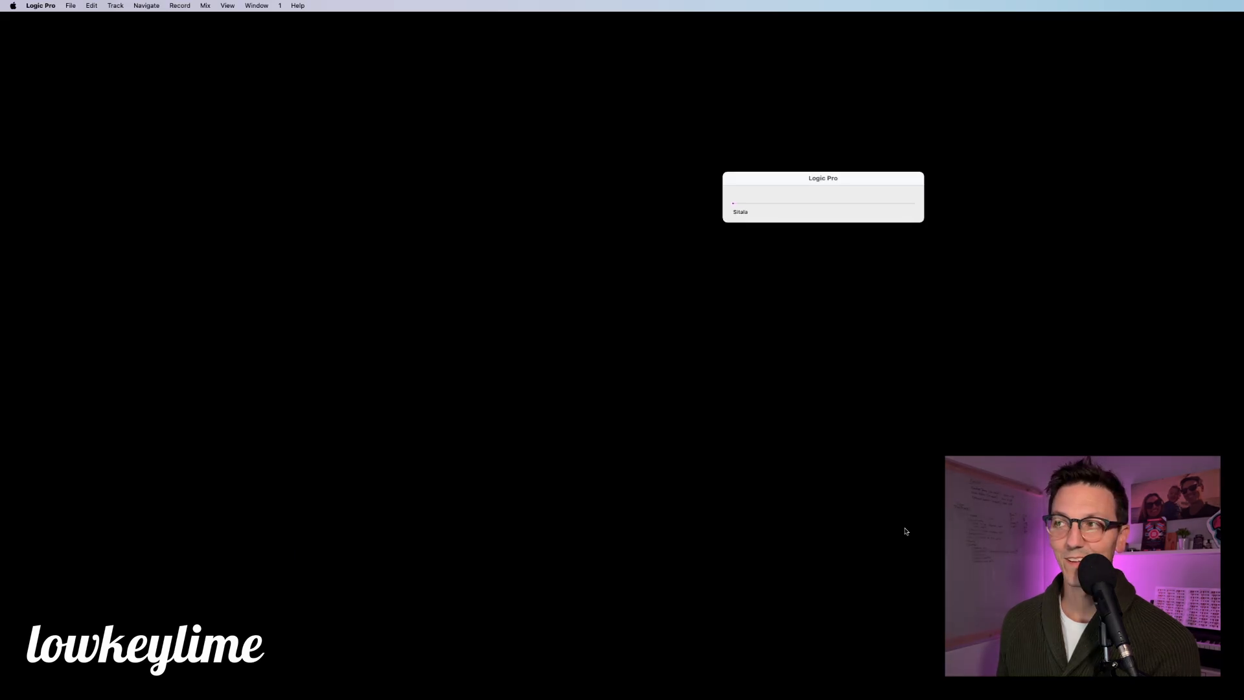